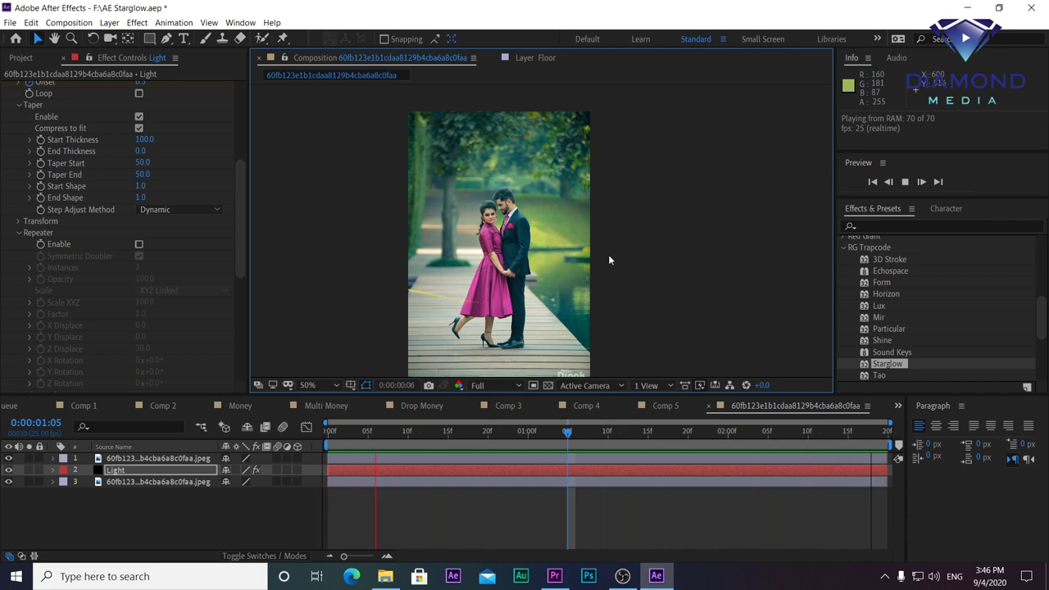
Stop the finished example's preview and open the composition holding only the couple photo
left_click_drag(519, 432, 634, 434)
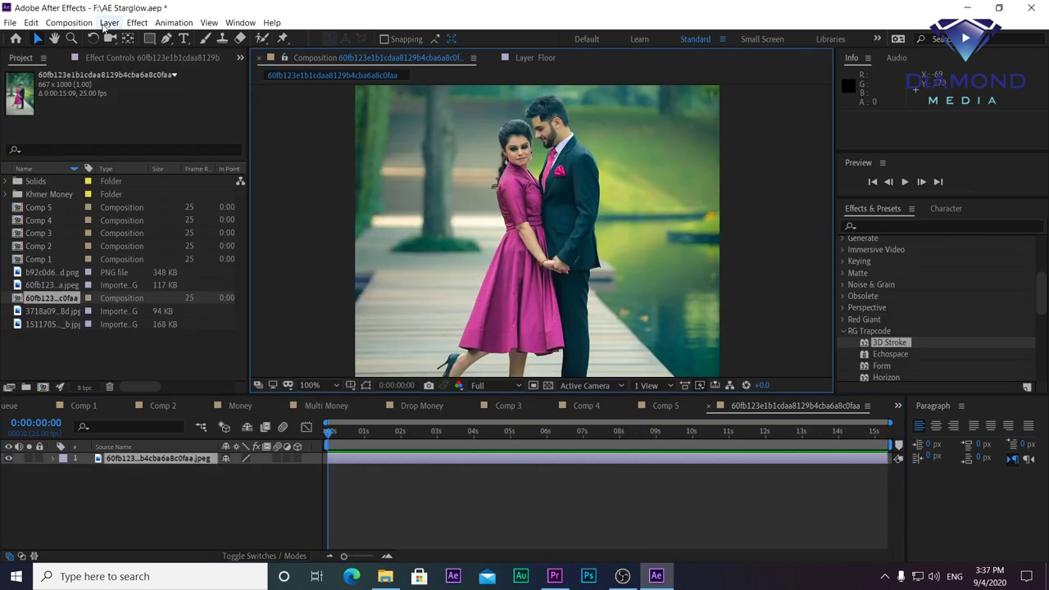
Create a new black solid named 'Light' above the photo and switch off its visibility
left_click(109, 23)
mouse_move(120, 39)
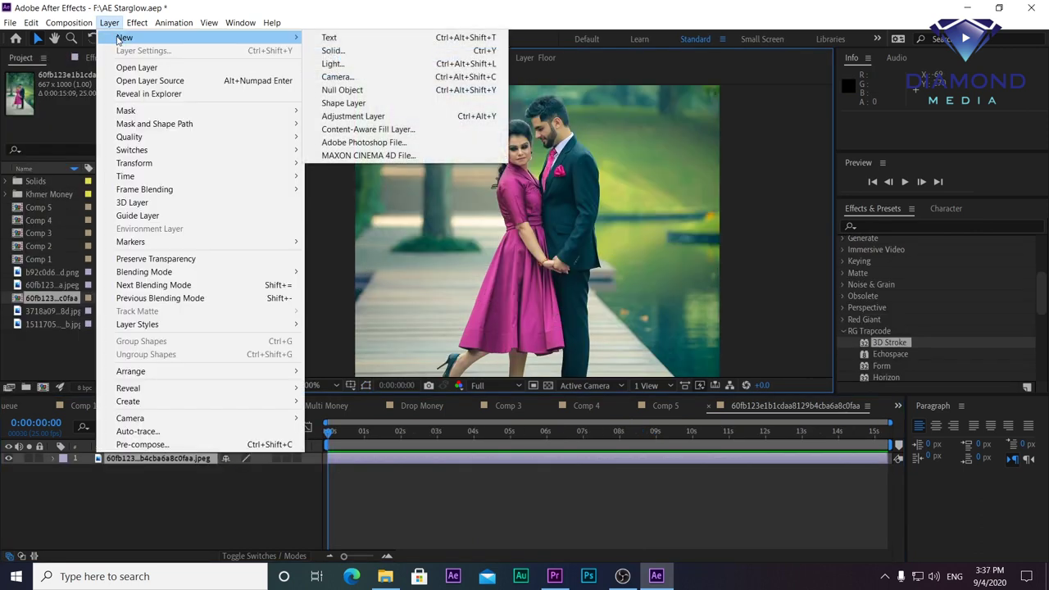
left_click(333, 50)
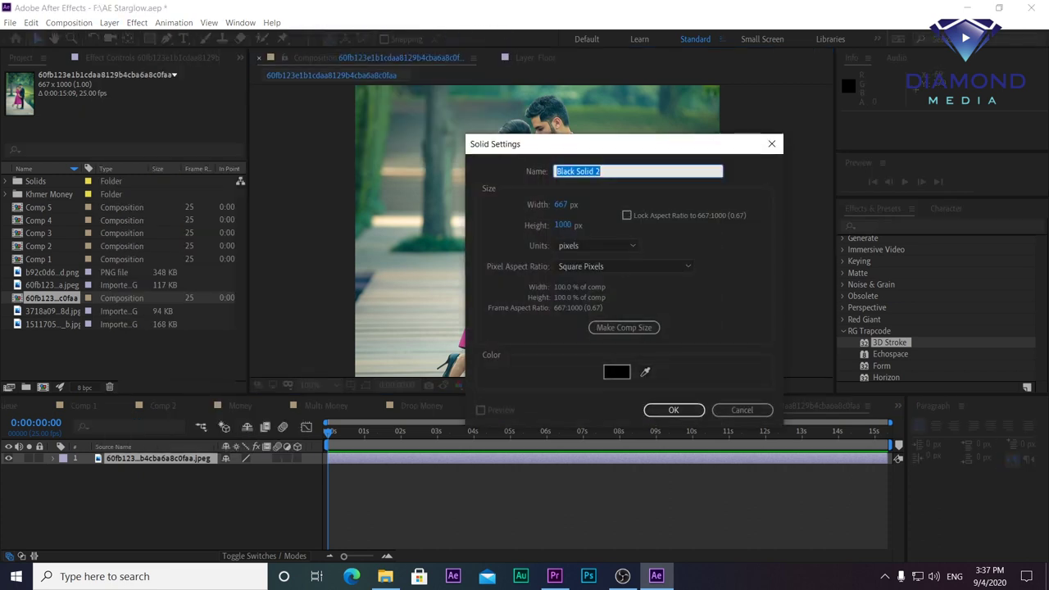
type("Li")
key("Return")
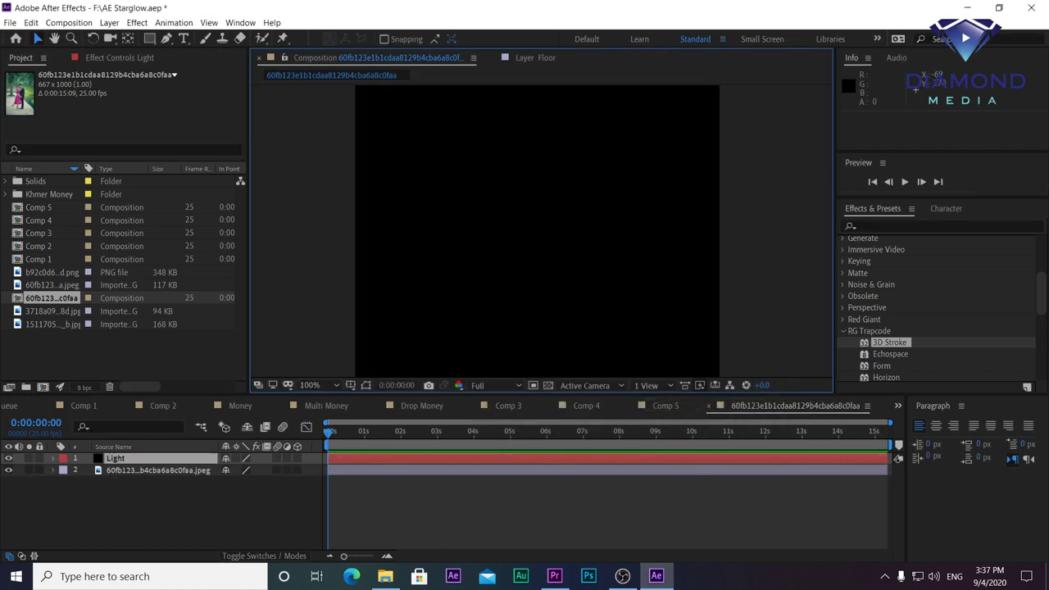
left_click(8, 458)
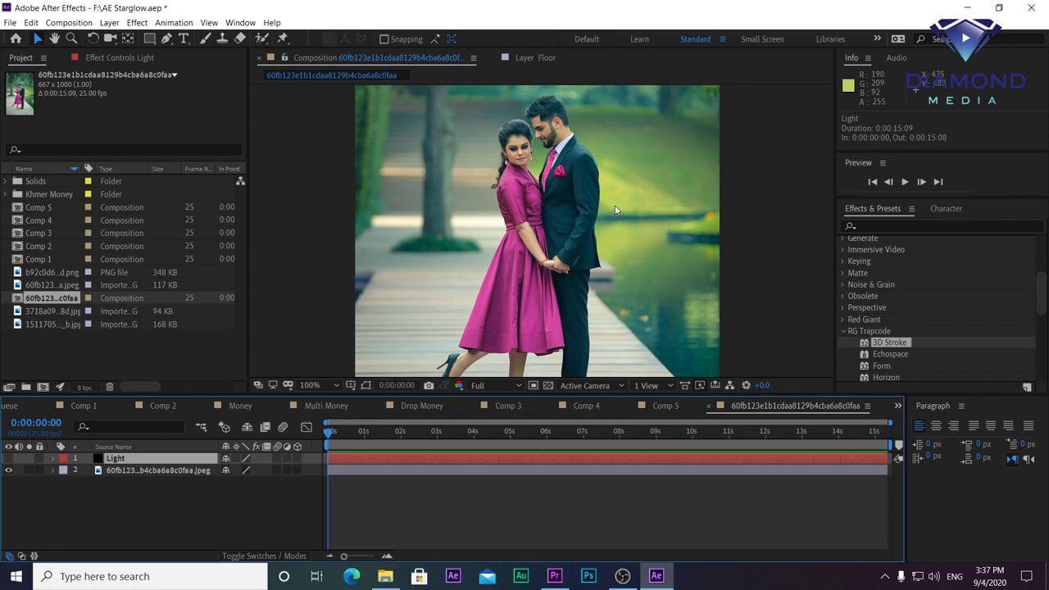
With the Pen tool, place the first mask vertex to the left of the couple
left_click(168, 39)
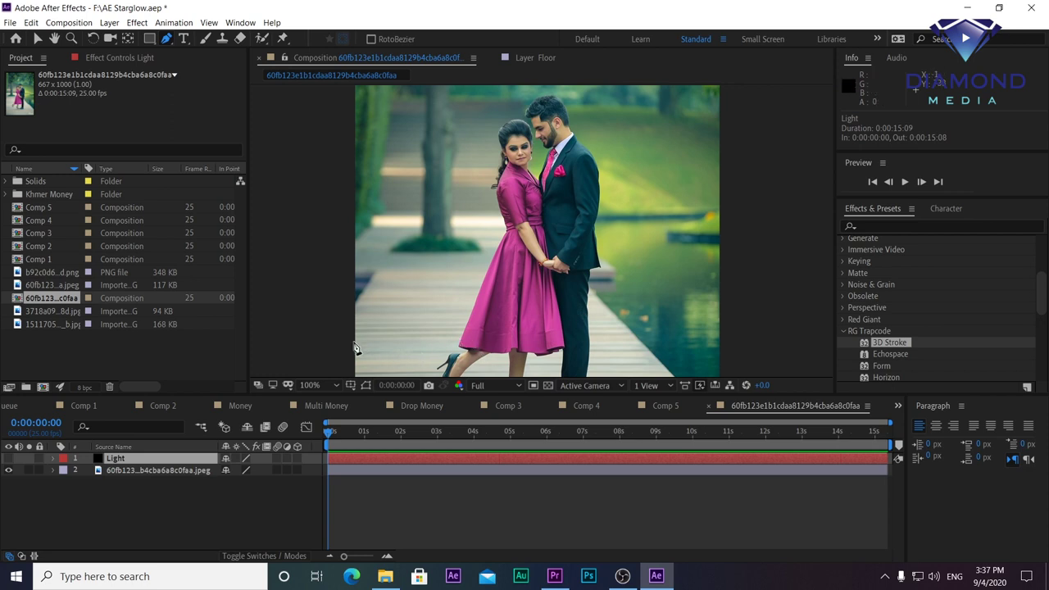
left_click(311, 230)
Add curved mask points weaving across the couple's lower bodies, undoing one misplaced point
left_click_drag(590, 333, 589, 308)
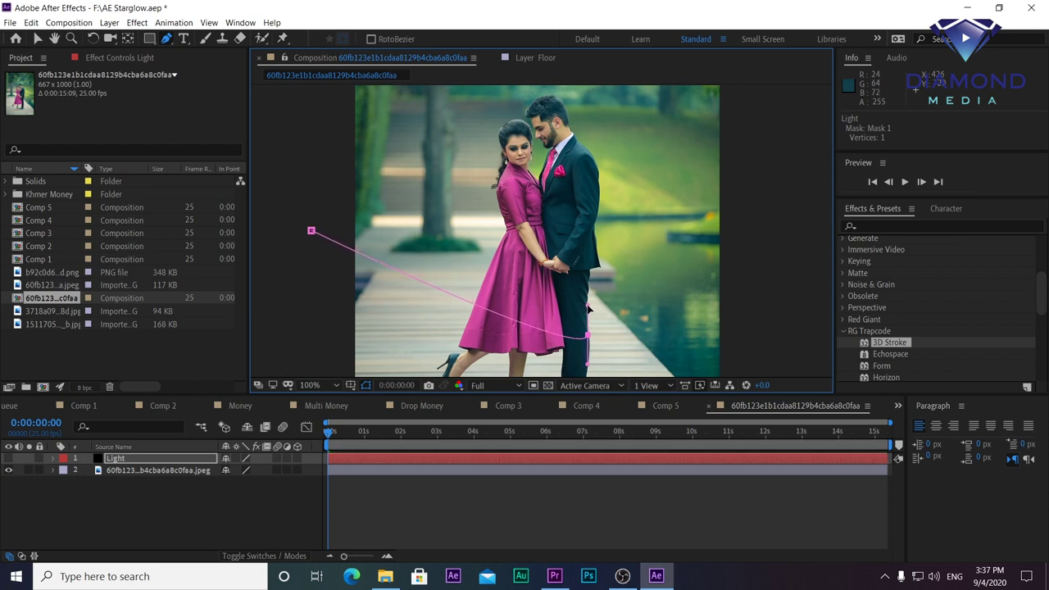
left_click_drag(498, 273, 560, 306)
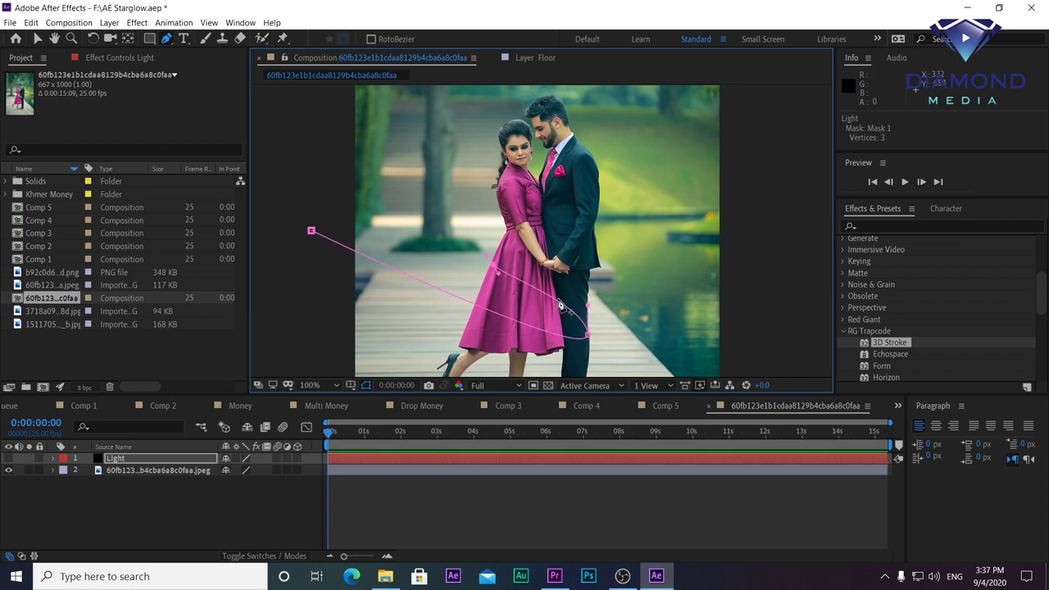
scroll(560, 307, "up", 1)
key("ctrl+z")
scroll(601, 306, "up", 1)
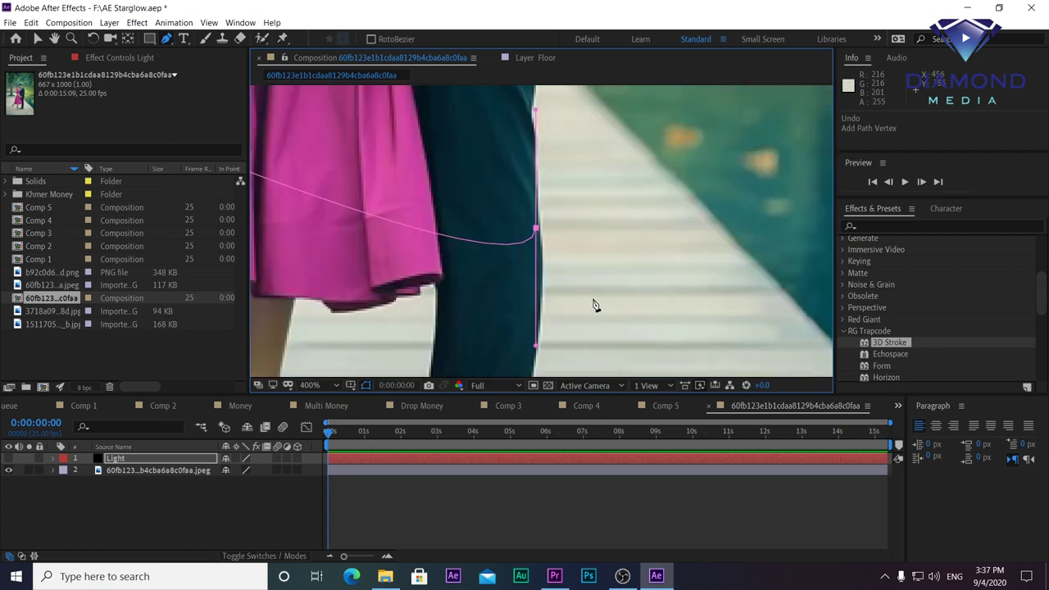
scroll(591, 332, "up", 1)
left_click_drag(571, 296, 574, 245)
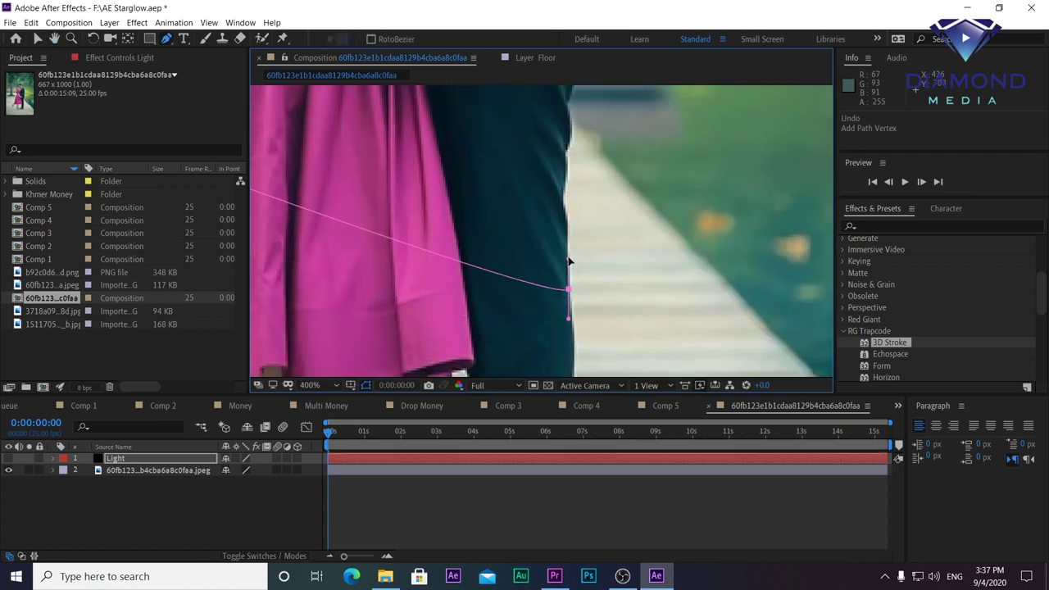
scroll(518, 226, "up", 1)
scroll(518, 227, "down", 2)
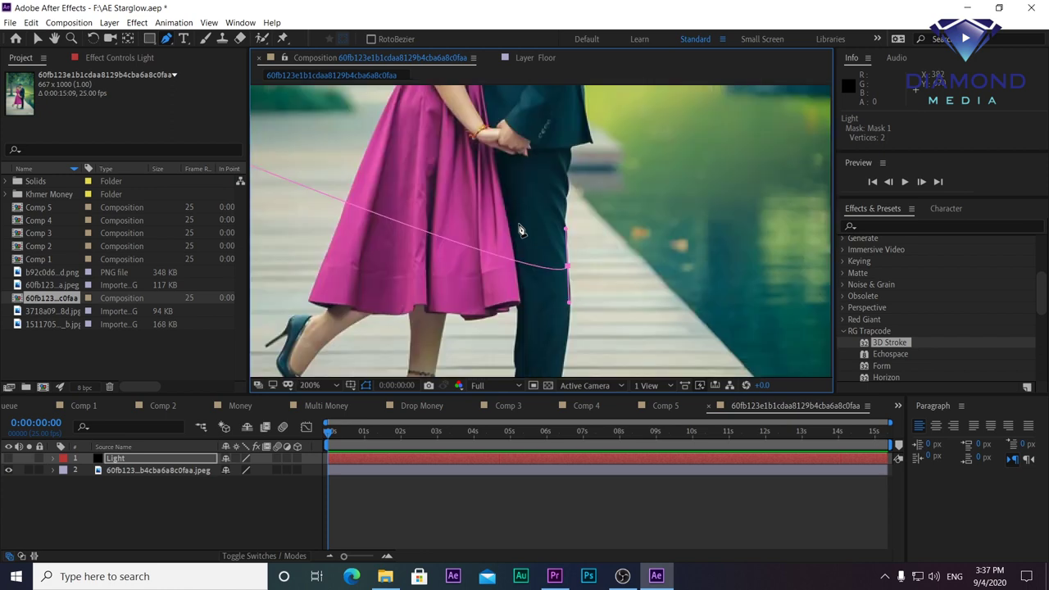
scroll(492, 246, "down", 1)
Continue the path up past shoulders and heads to above the couple, removing the last point
left_click_drag(466, 266, 465, 254)
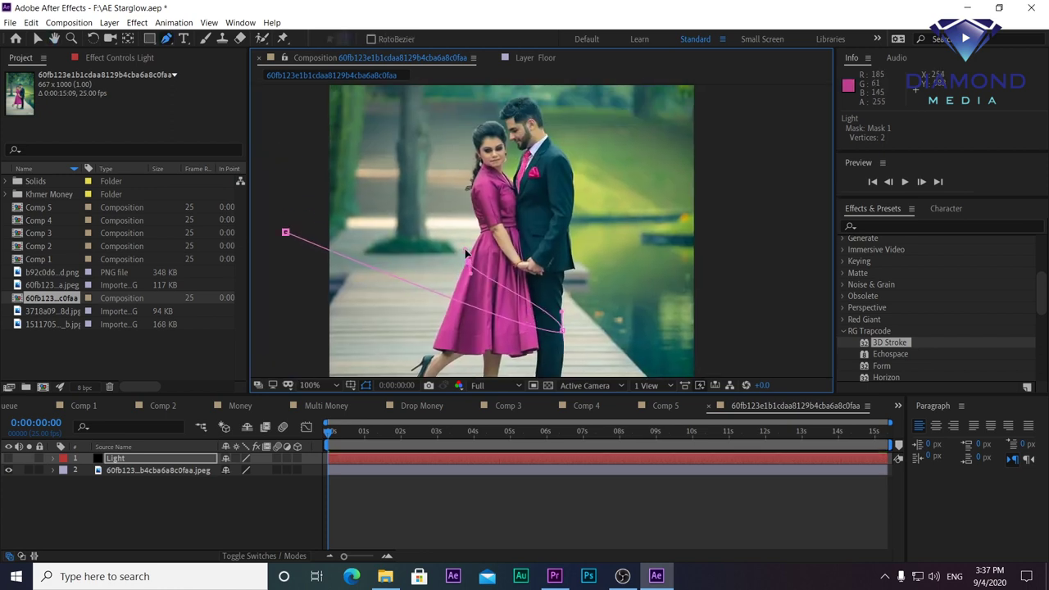
left_click_drag(567, 230, 576, 217)
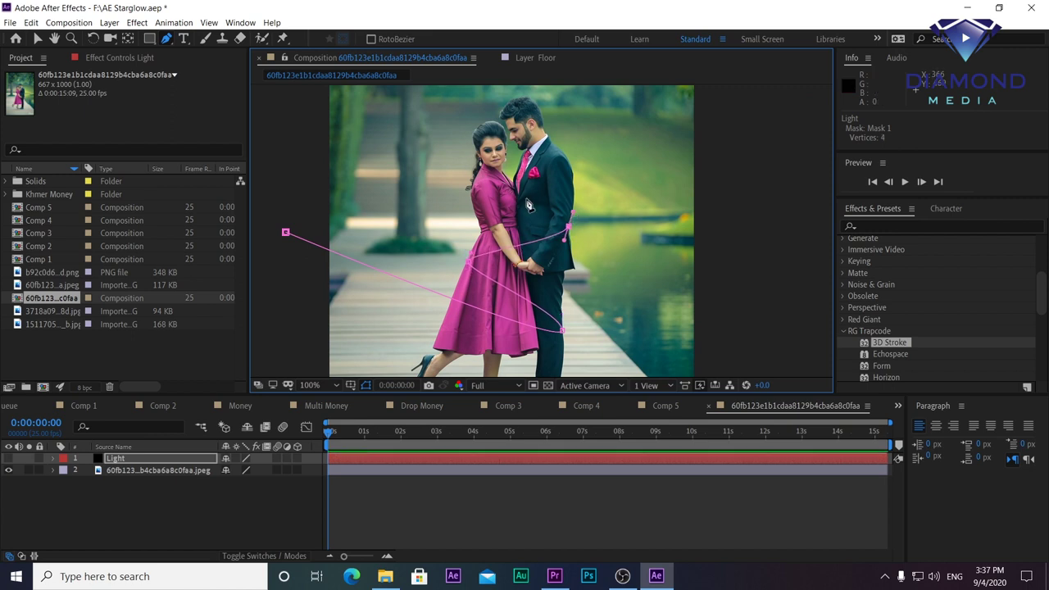
left_click_drag(473, 190, 470, 182)
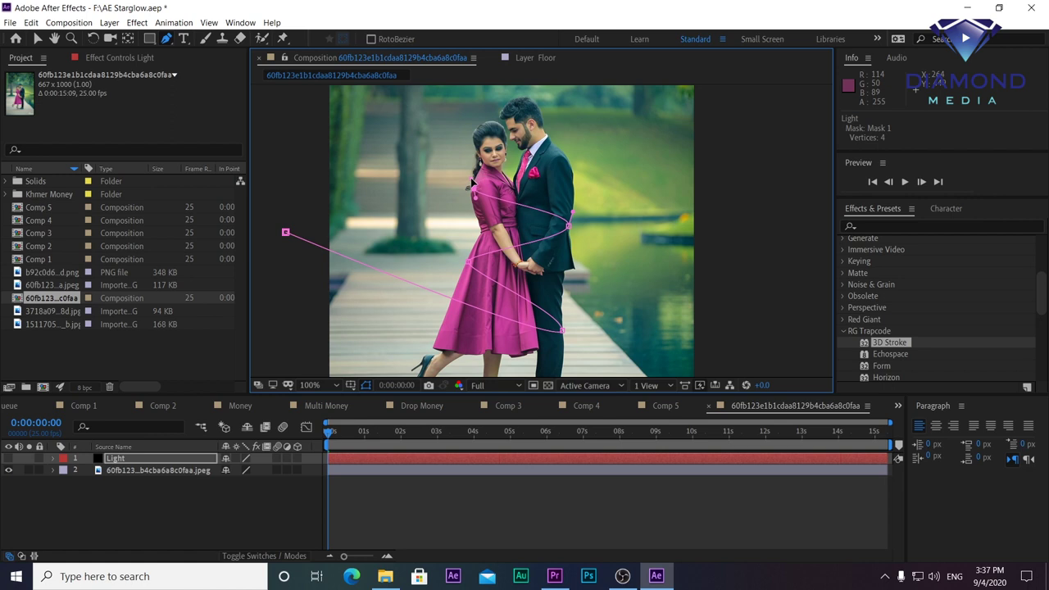
left_click_drag(556, 146, 548, 136)
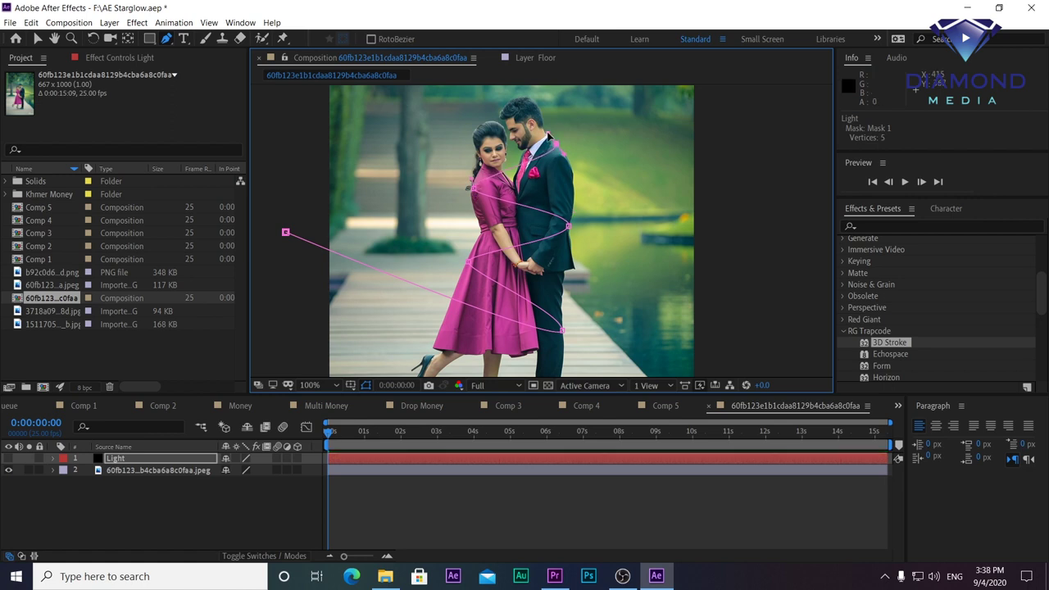
left_click(475, 138)
mouse_move(476, 136)
left_mouse_down()
mouse_move(463, 203)
mouse_move(517, 117)
left_mouse_up()
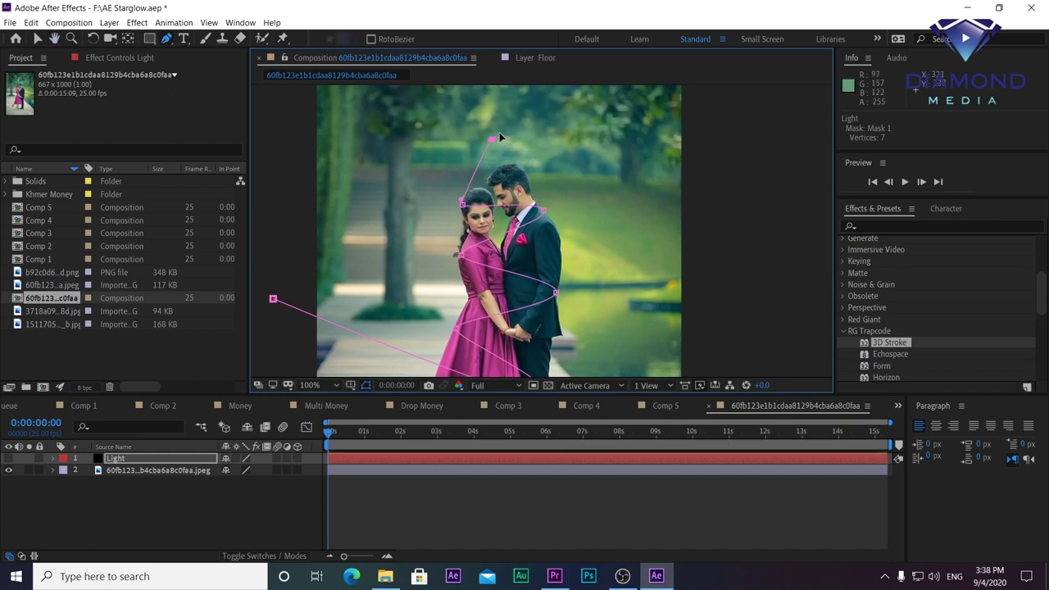
left_click(503, 97)
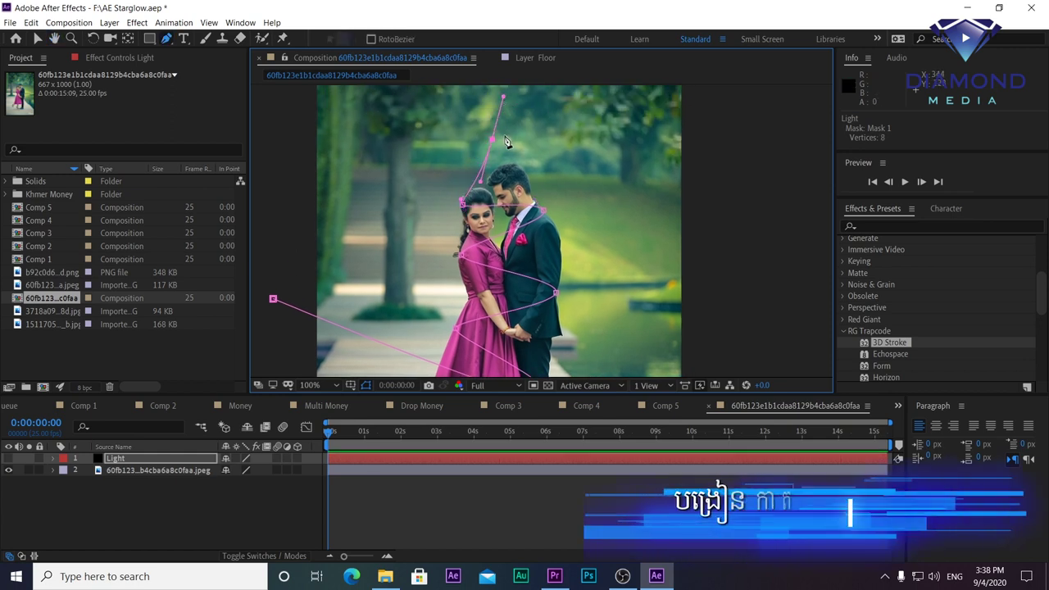
key("comma")
key("comma")
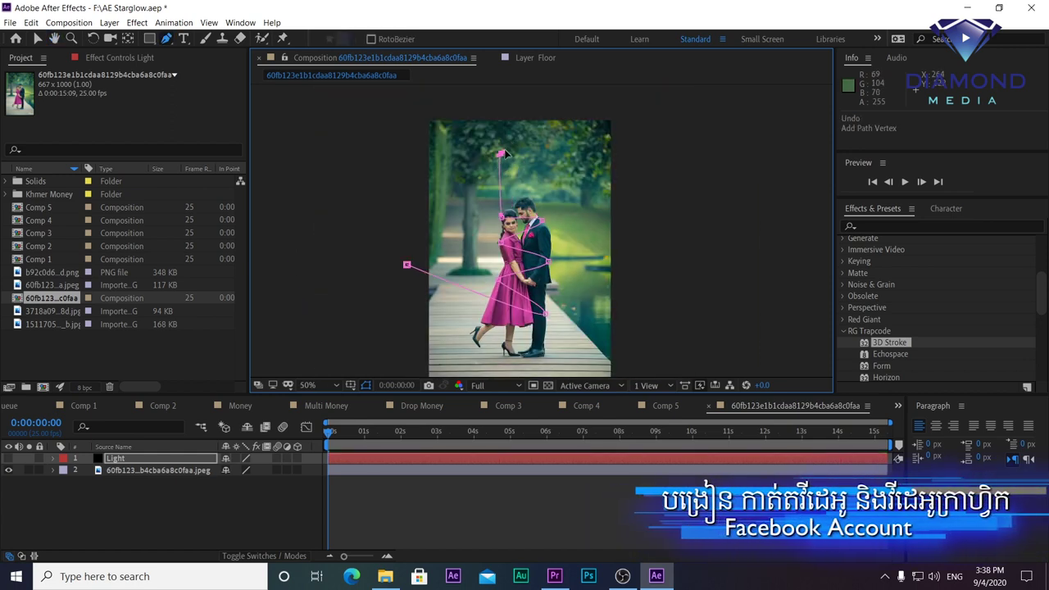
key("ctrl+z")
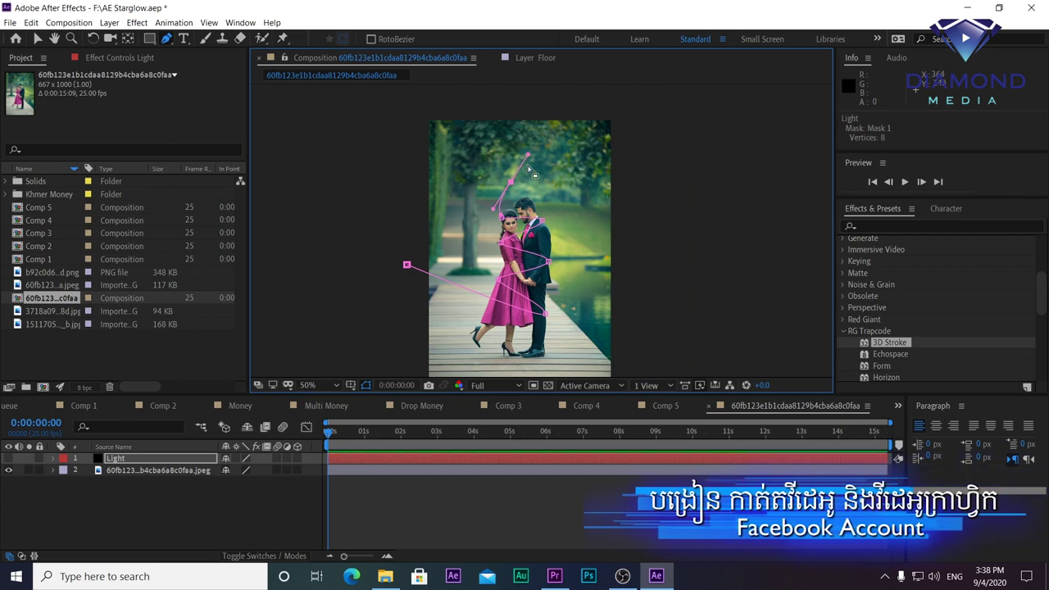
Reshape mask vertices and curves beside the woman's shoulder and hair and the man's head
key("v")
key("period")
key("period")
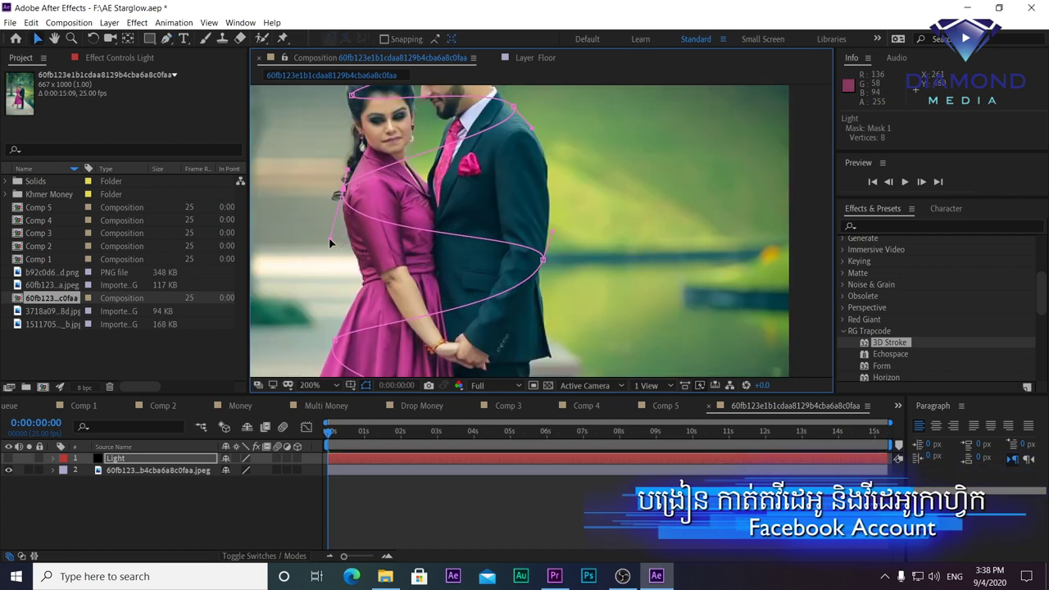
left_click_drag(330, 241, 328, 254)
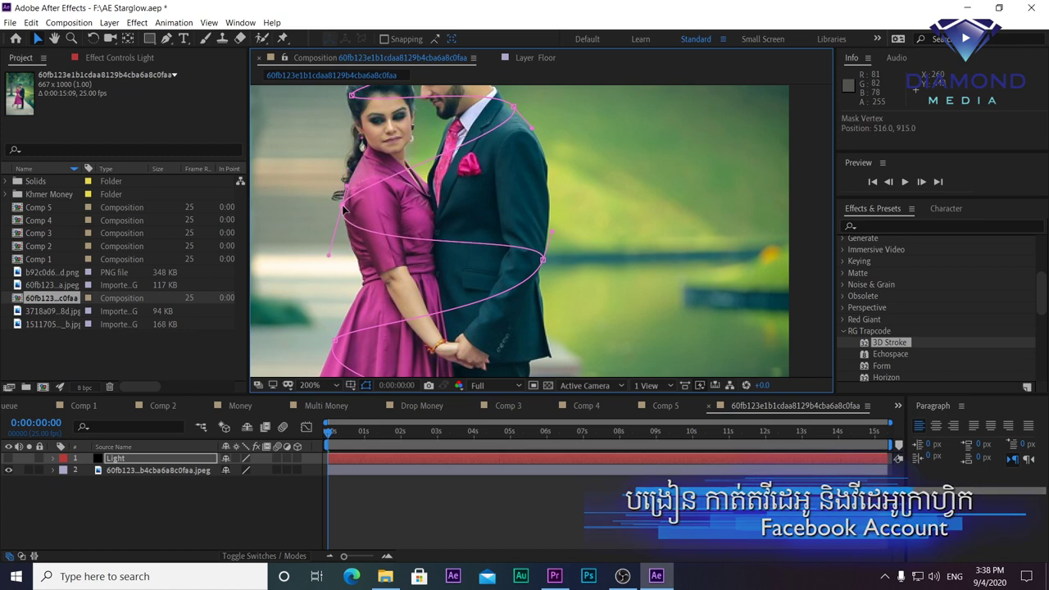
mouse_move(527, 139)
left_mouse_down()
mouse_move(503, 258)
mouse_move(479, 218)
left_mouse_up()
key("v")
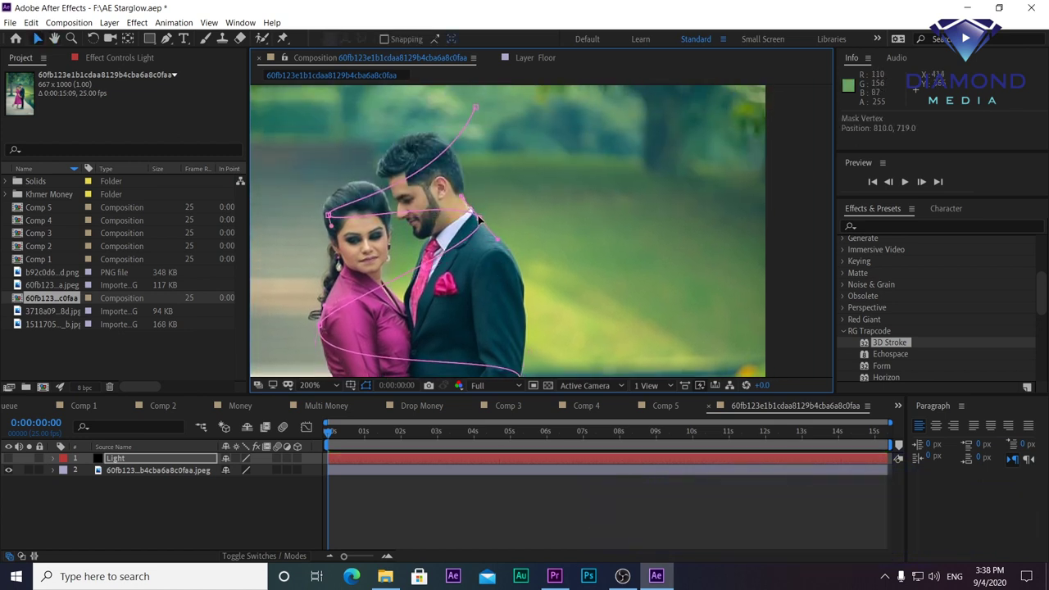
key("period")
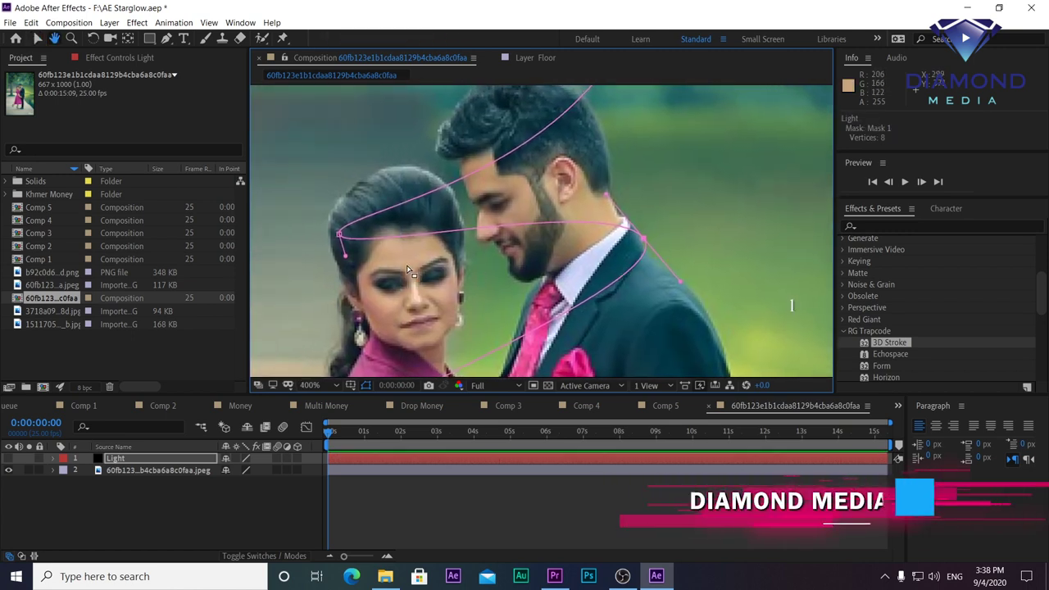
left_click_drag(340, 235, 323, 262)
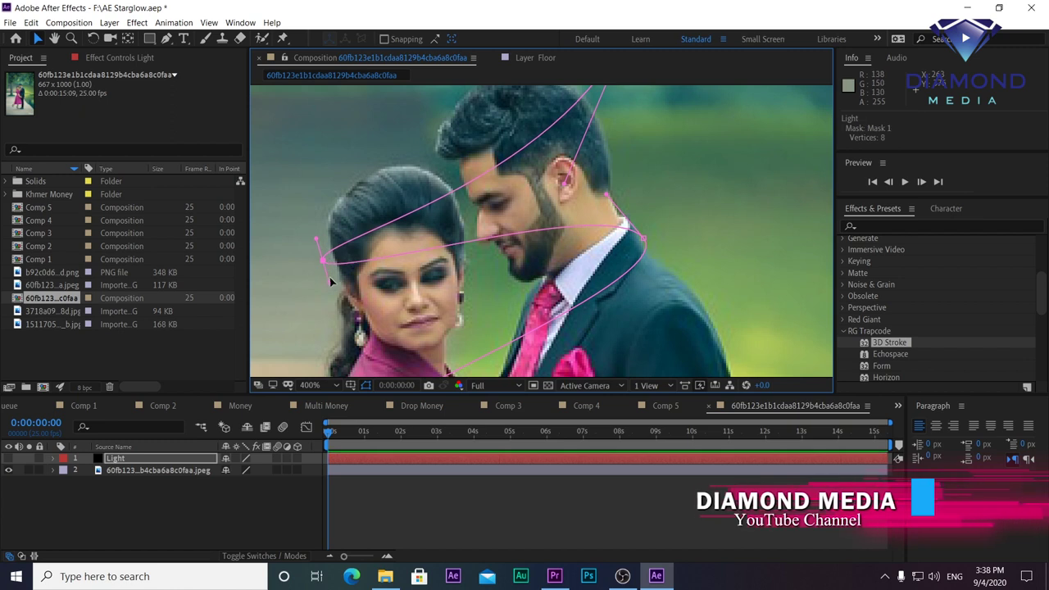
mouse_move(324, 262)
left_mouse_down()
mouse_move(332, 255)
mouse_move(349, 328)
left_mouse_up()
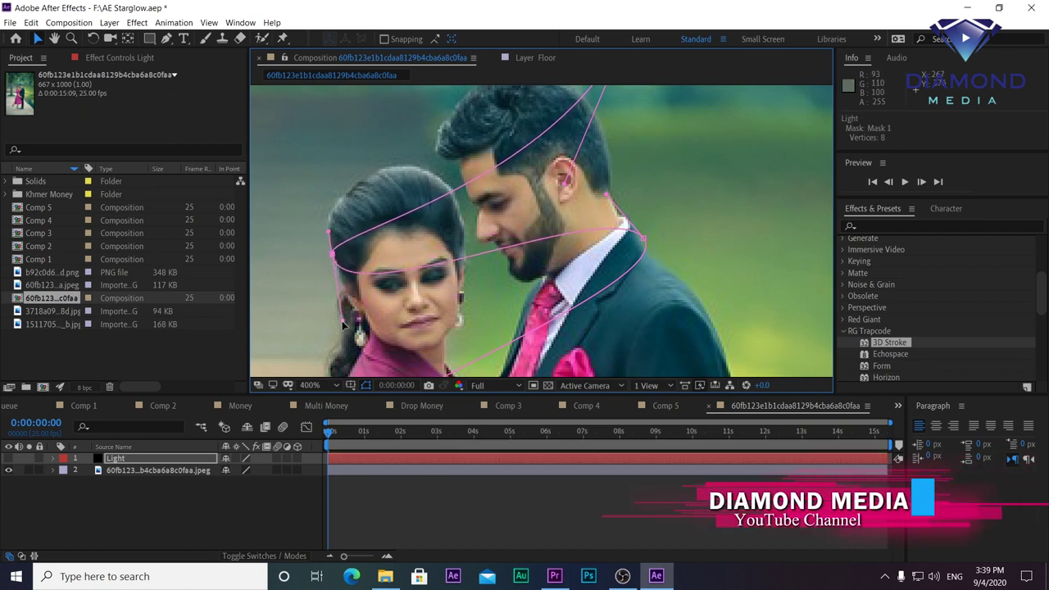
scroll(349, 328, "up", 2)
left_click_drag(550, 276, 584, 128)
scroll(585, 132, "down", 6)
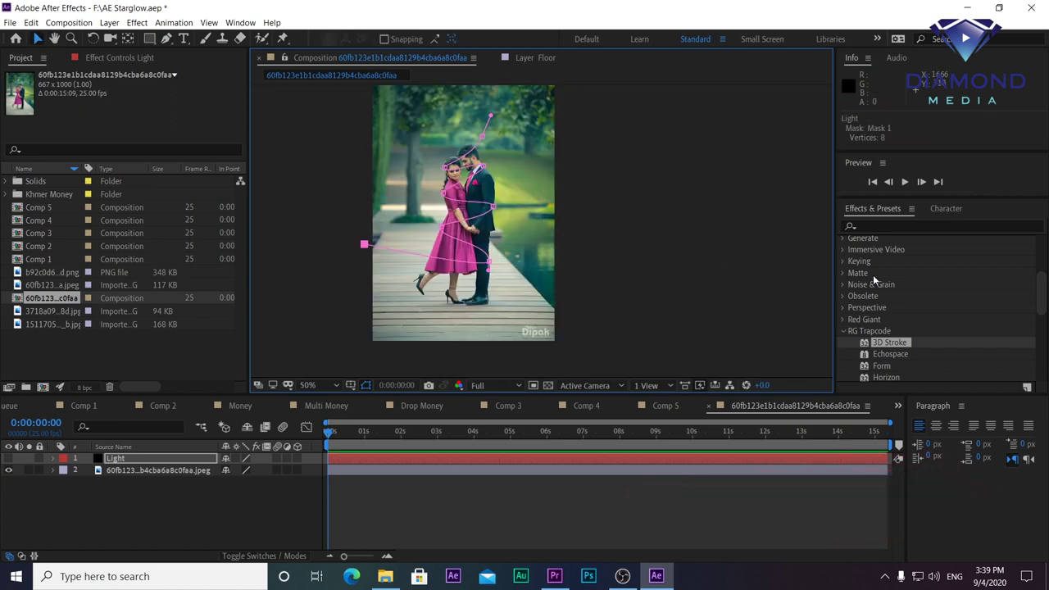
Drag Trapcode 3D Stroke from the RG Trapcode group onto the Light layer
left_click(844, 331)
left_click(844, 331)
scroll(882, 354, "down", 2)
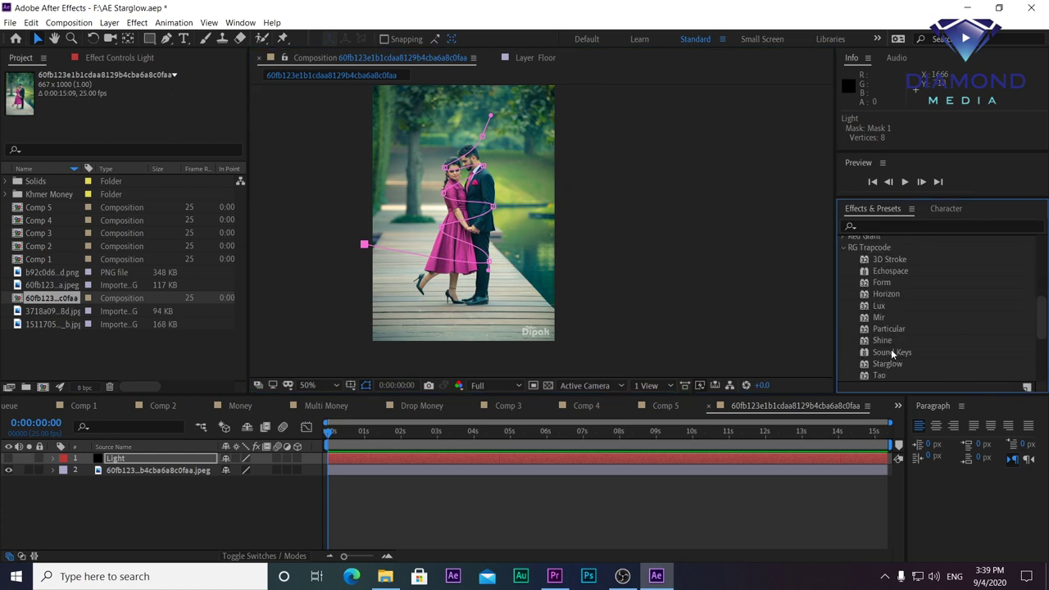
left_click(895, 261)
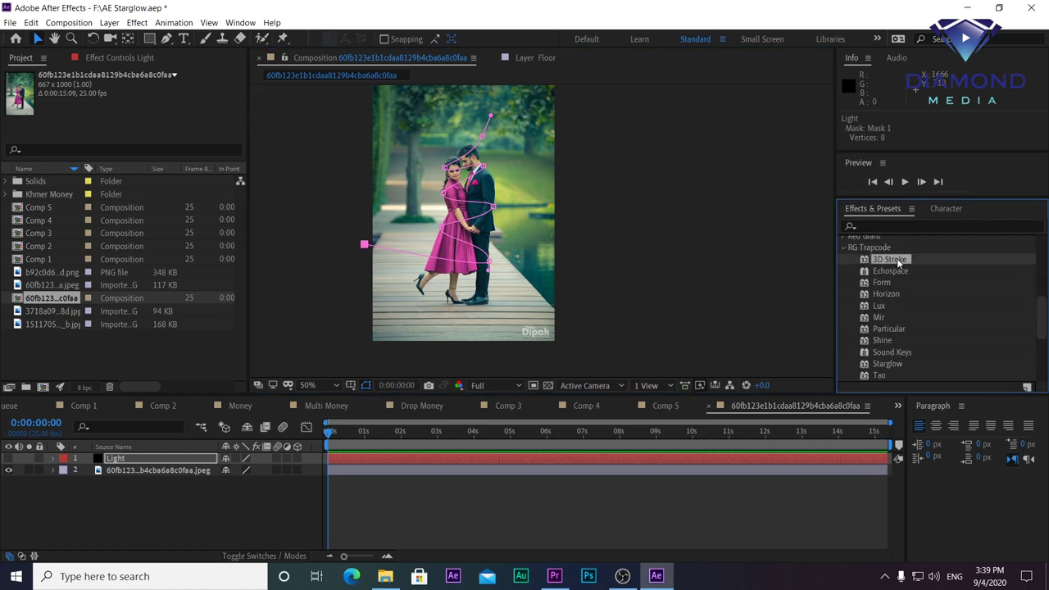
left_click_drag(896, 258, 522, 458)
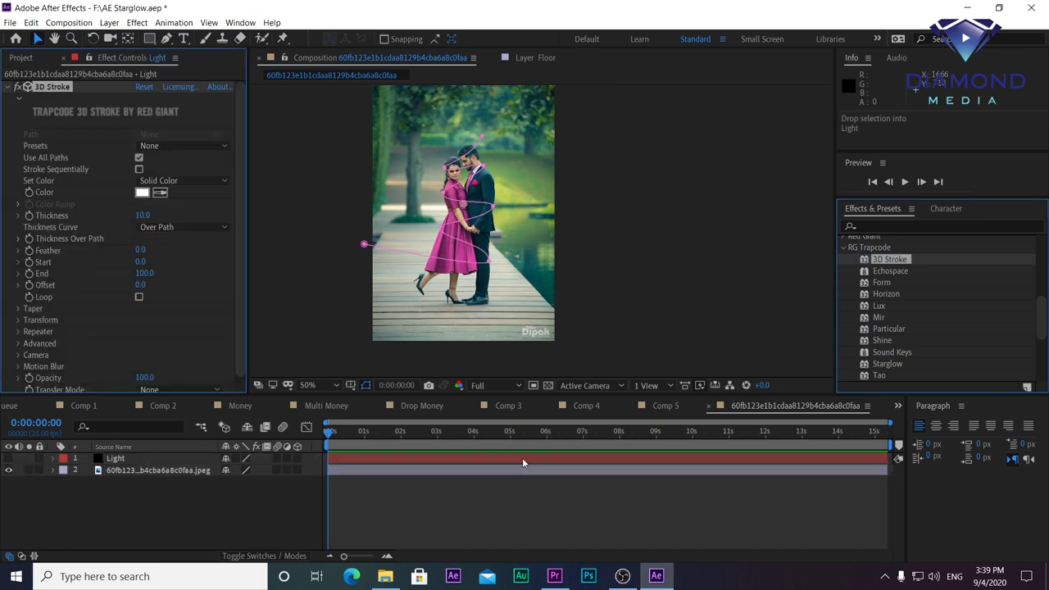
scroll(500, 244, "up", 2)
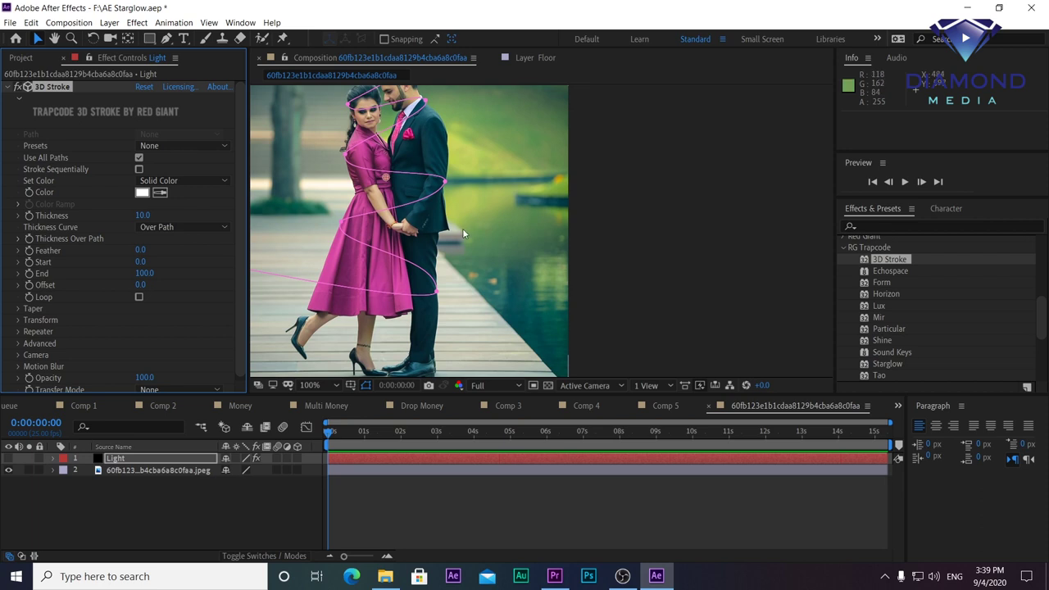
left_click_drag(462, 234, 585, 219)
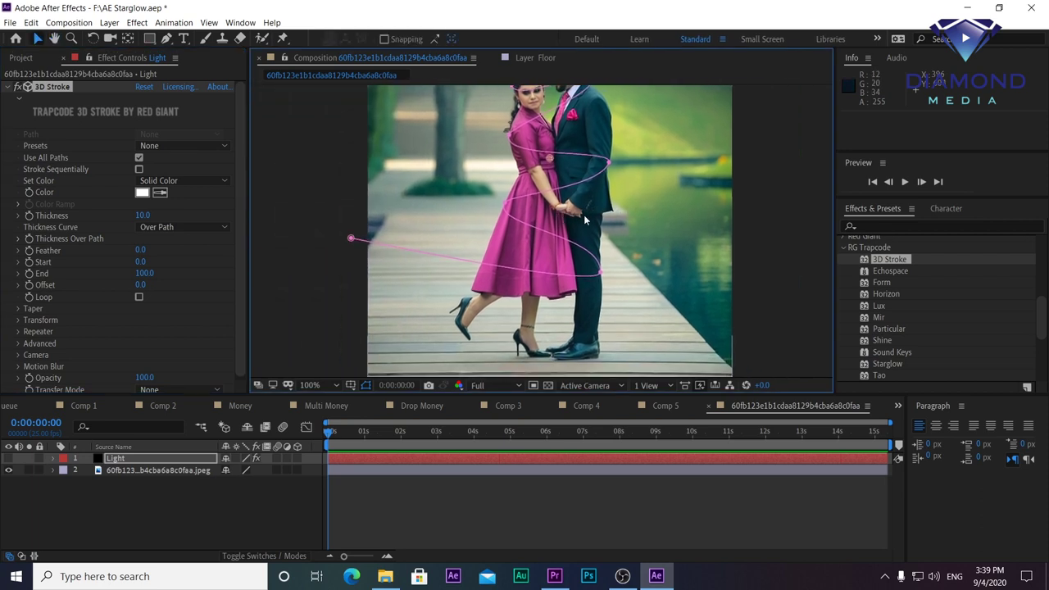
Show the Light layer and set the 3D Stroke color to golden yellow FFD900
left_click(8, 459)
scroll(629, 204, "down", 2)
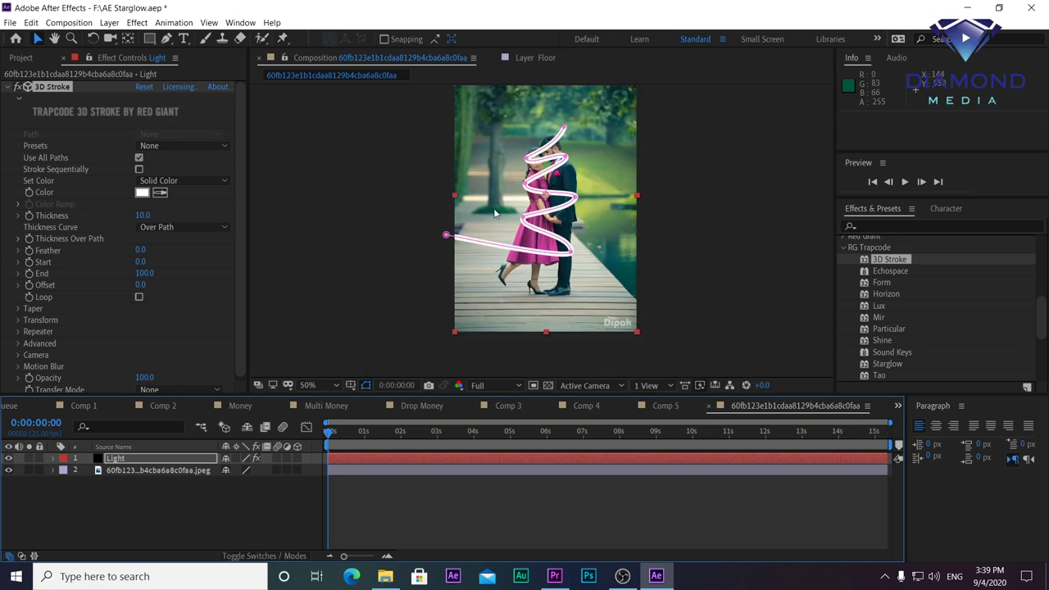
left_click(142, 194)
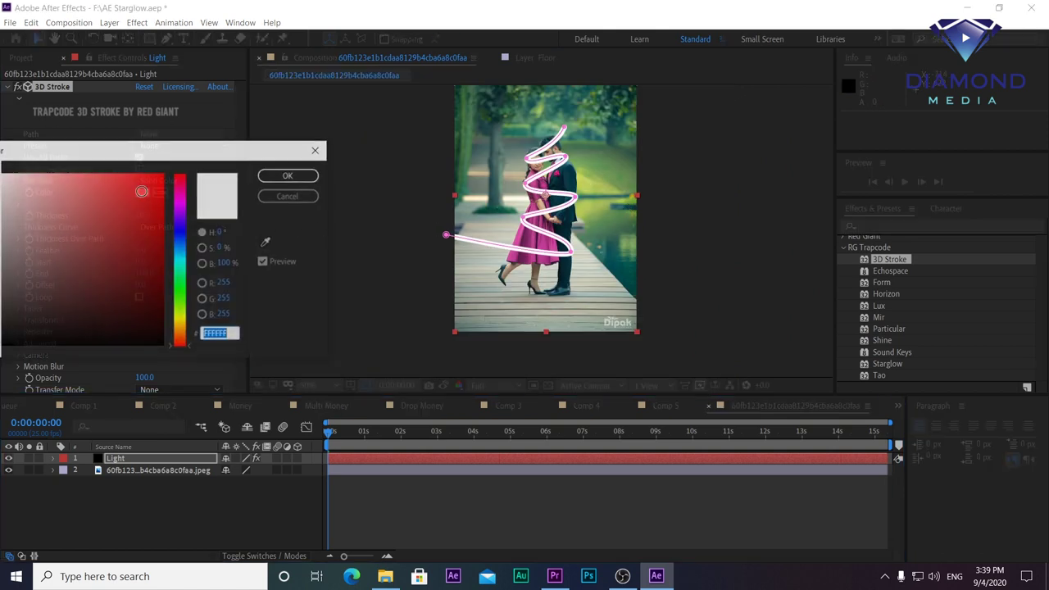
left_click(180, 193)
left_click(162, 174)
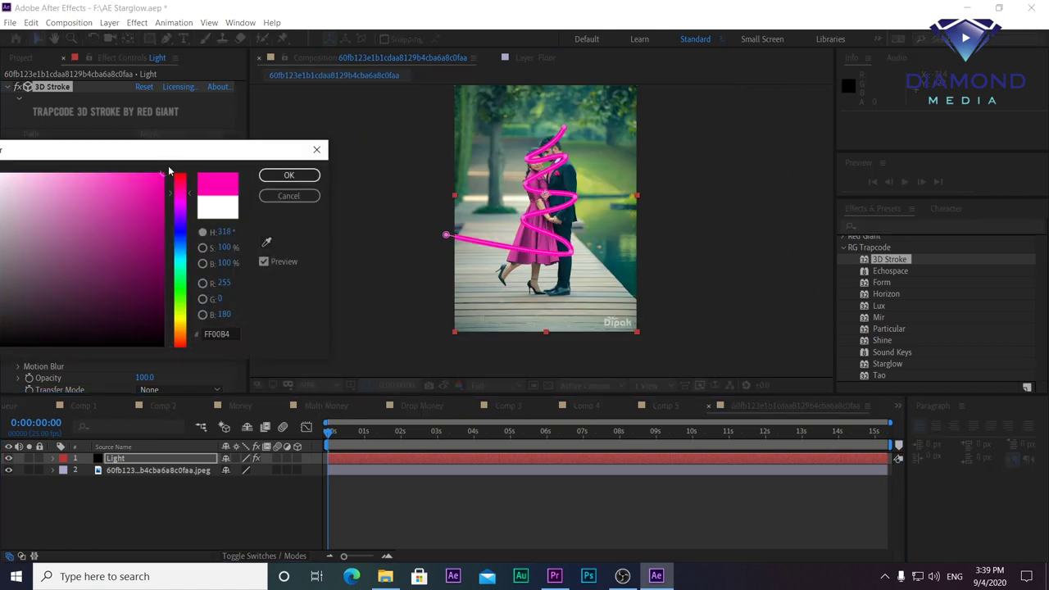
left_click_drag(182, 207, 178, 201)
left_click_drag(185, 260, 183, 285)
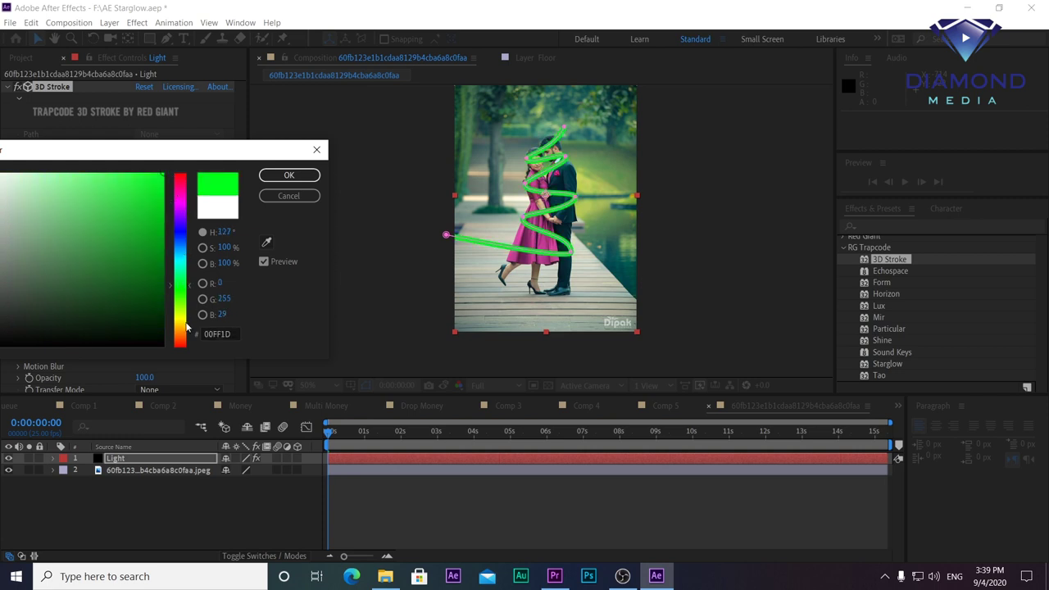
left_click(182, 326)
left_click_drag(181, 340, 185, 324)
left_click(289, 176)
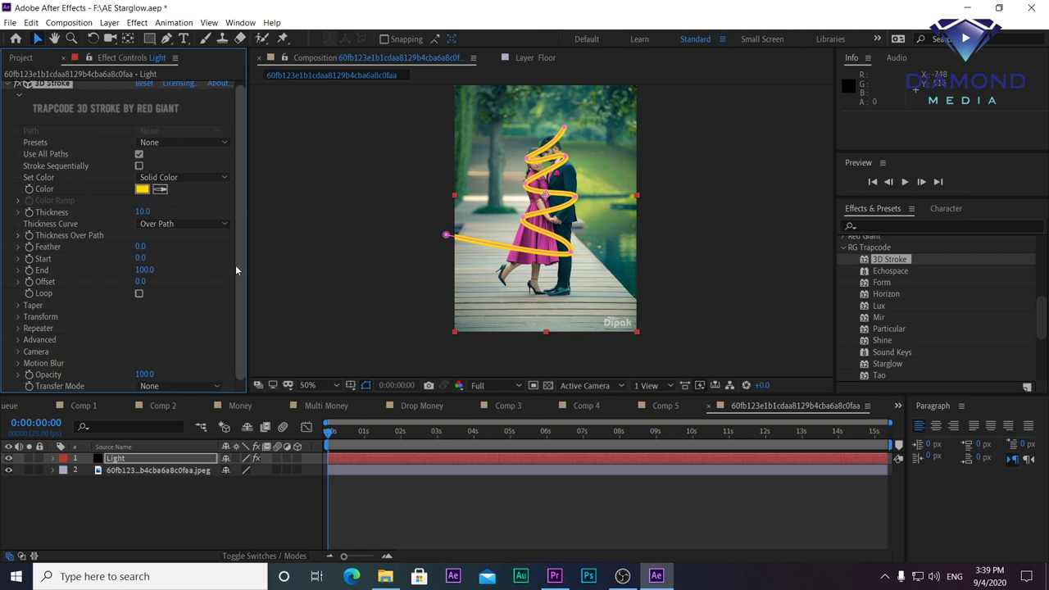
scroll(610, 251, "up", 2)
Expand the 3D Stroke Taper group in Effect Controls
scroll(610, 197, "down", 1)
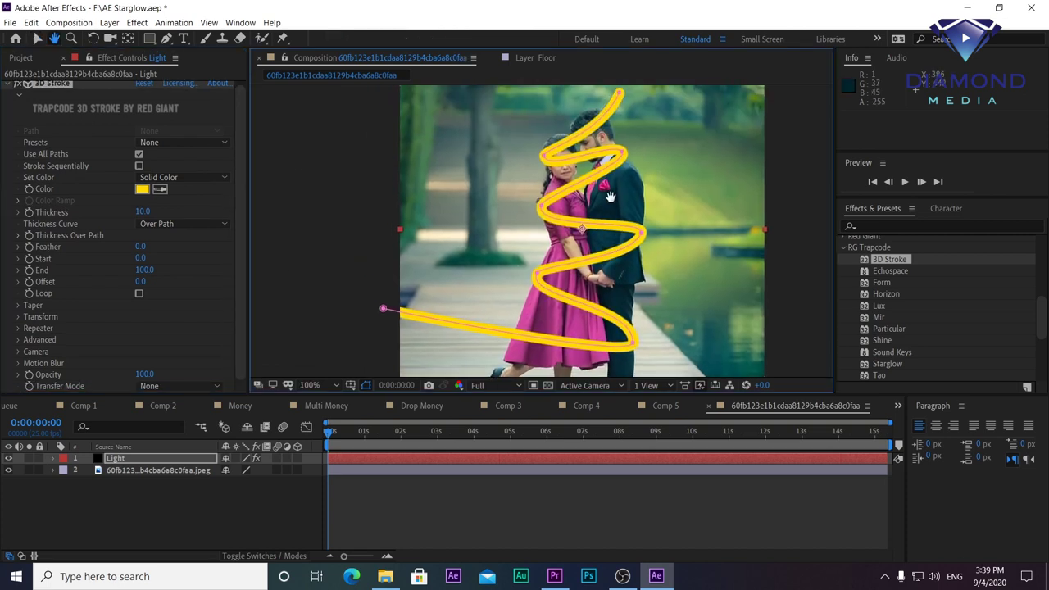
scroll(609, 196, "down", 1)
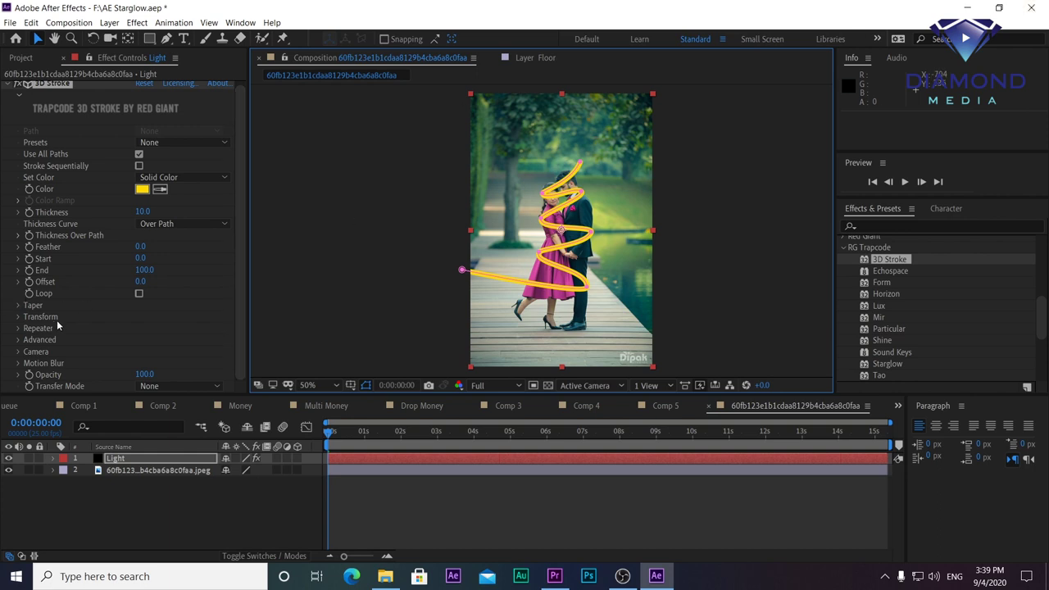
left_click(18, 305)
scroll(18, 309, "down", 1)
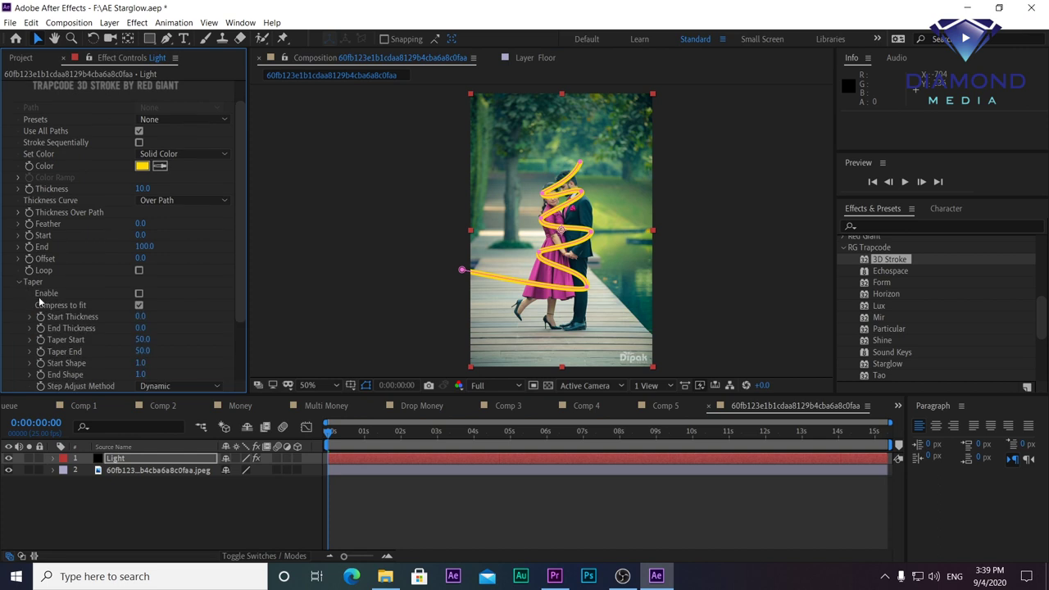
Enable Taper, lower Thickness to 6.5, and drag Offset to -100 to hide the stroke
left_click(139, 293)
key("period")
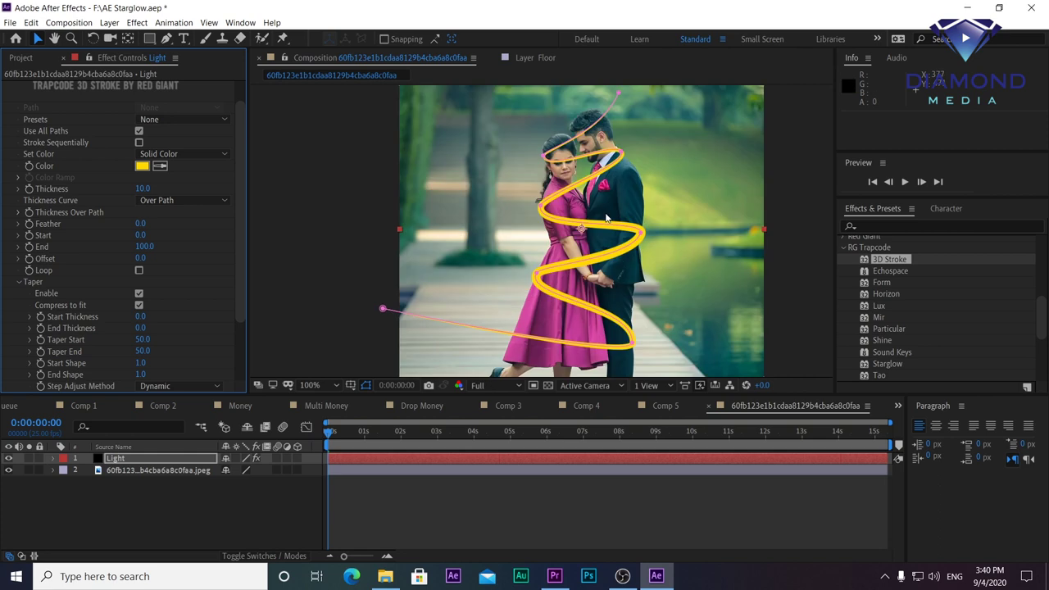
left_click(143, 188)
key("Return")
mouse_move(153, 190)
left_mouse_down()
mouse_move(105, 188)
mouse_move(133, 185)
mouse_move(116, 181)
left_mouse_up()
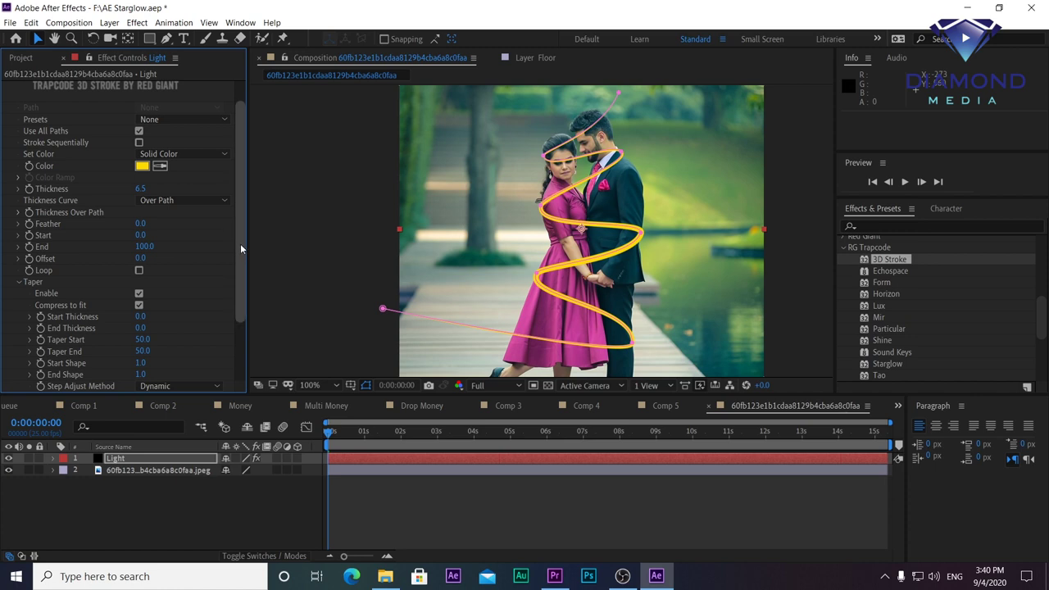
left_click_drag(240, 243, 240, 242)
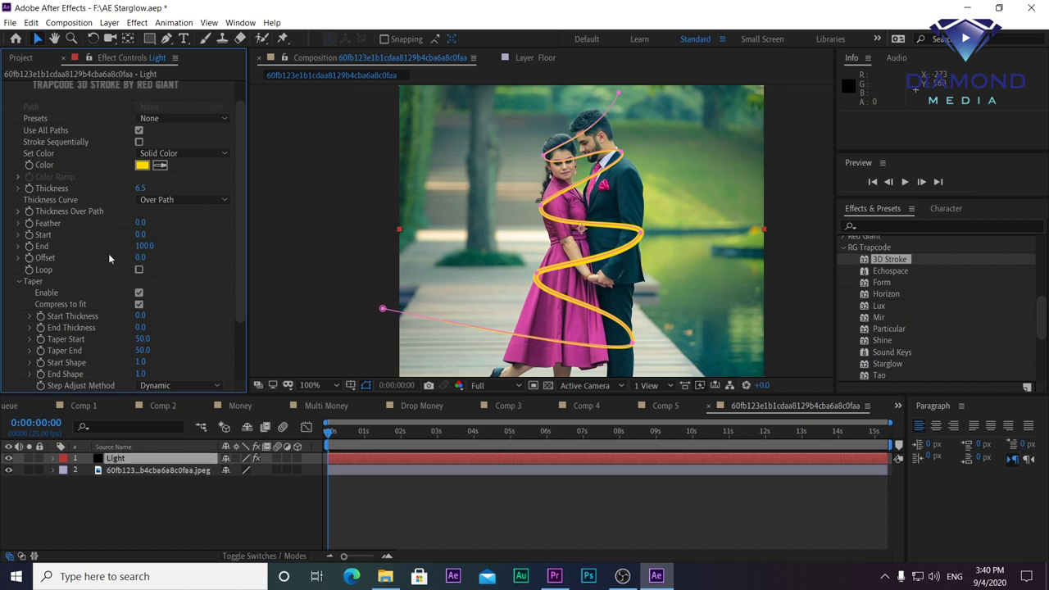
left_click_drag(139, 257, 80, 256)
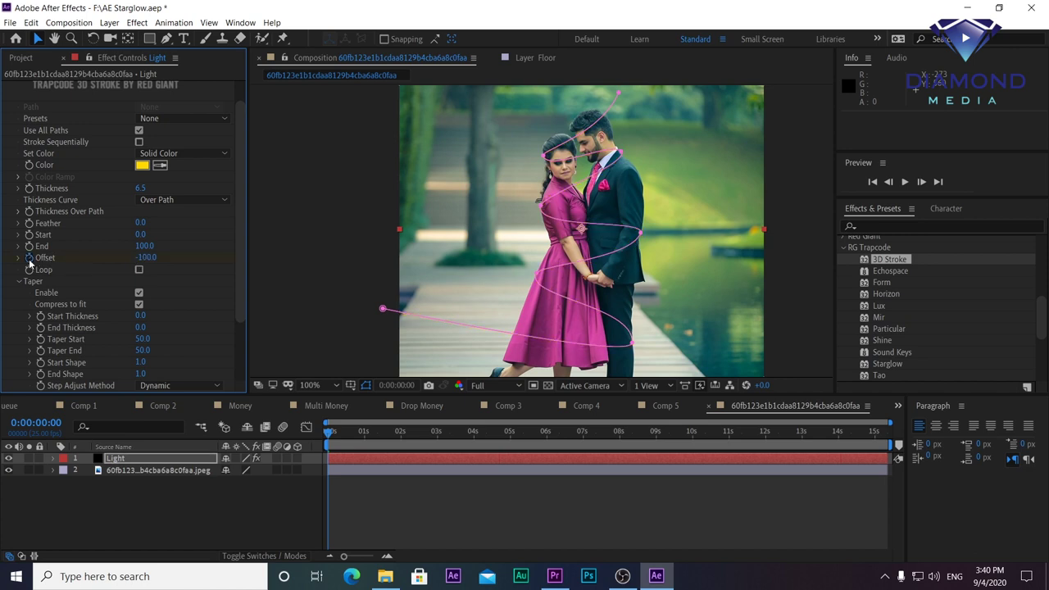
Keyframe Offset at -100 at the start and 255 at 0:00:02:03
left_click(401, 437)
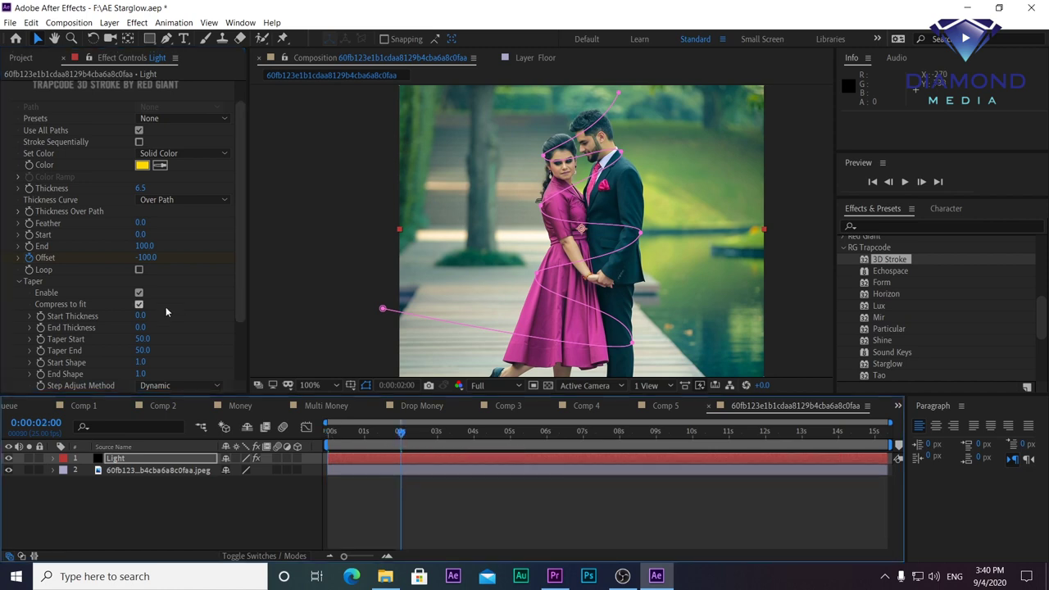
left_click(374, 432)
left_click_drag(146, 257, 323, 240)
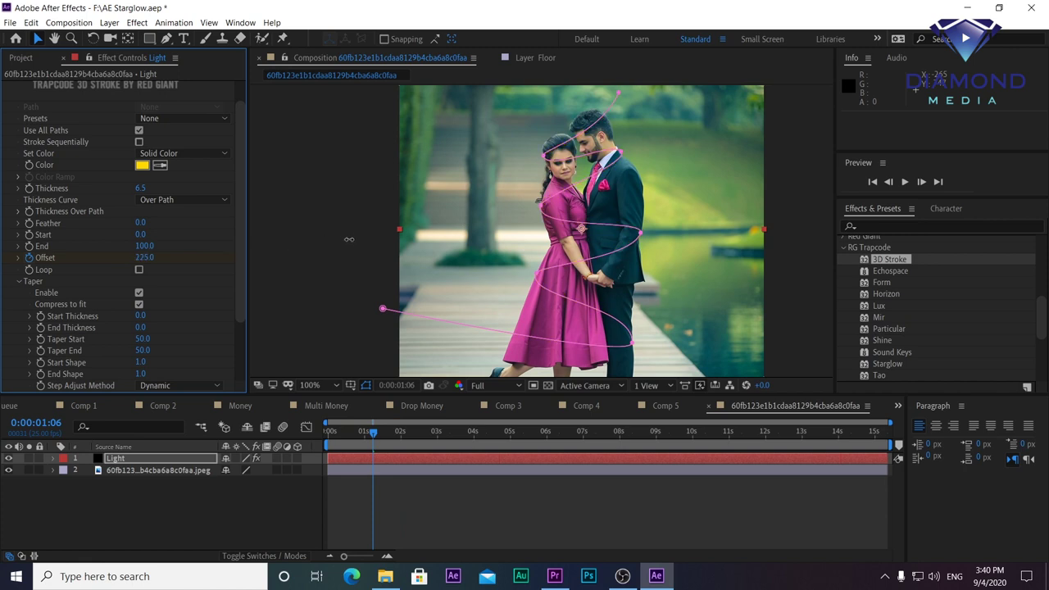
left_click(405, 437)
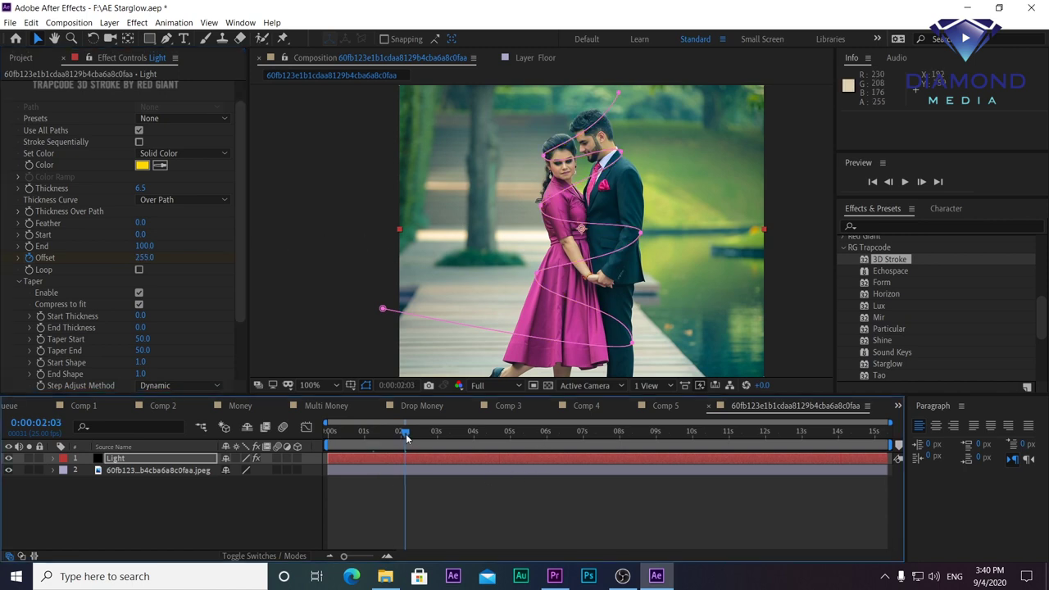
Trim the composition to a work area ending at the current time
key("n")
right_click(388, 448)
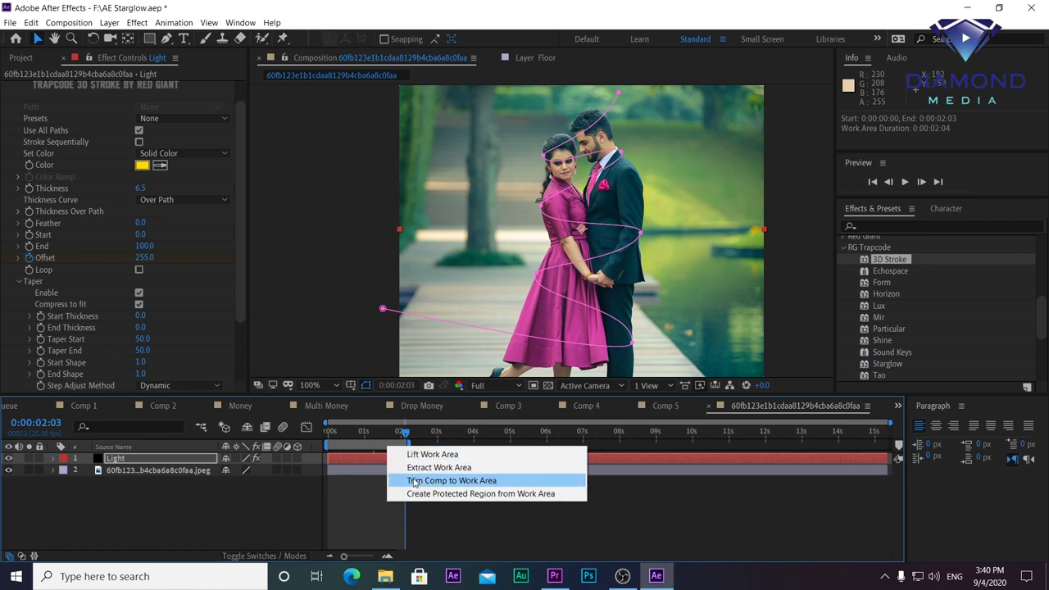
left_click(415, 481)
Preview the stroke animation, zooming the timeline out to see more time
key("space")
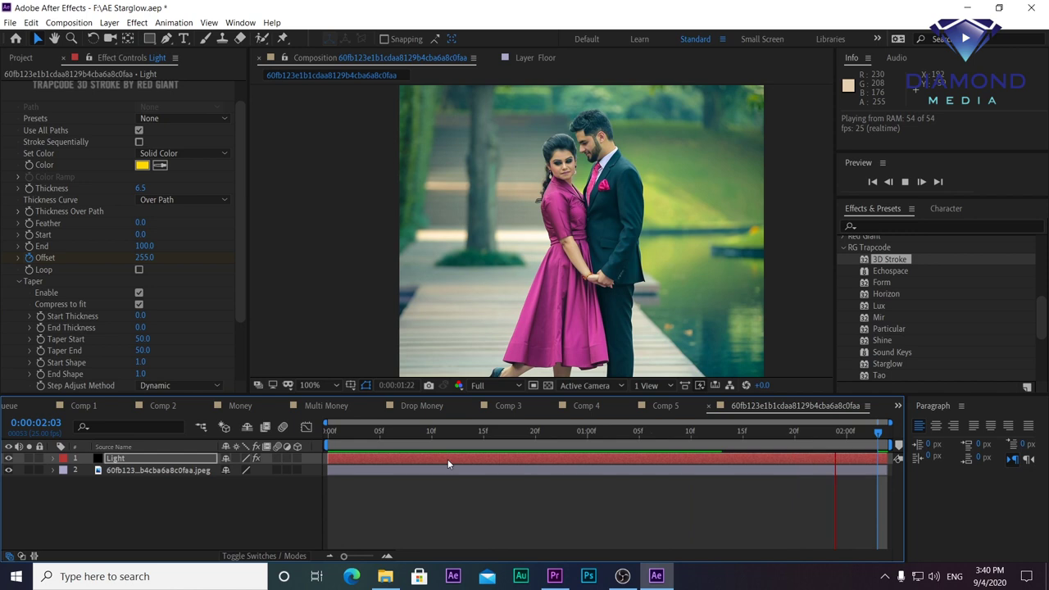
key("space")
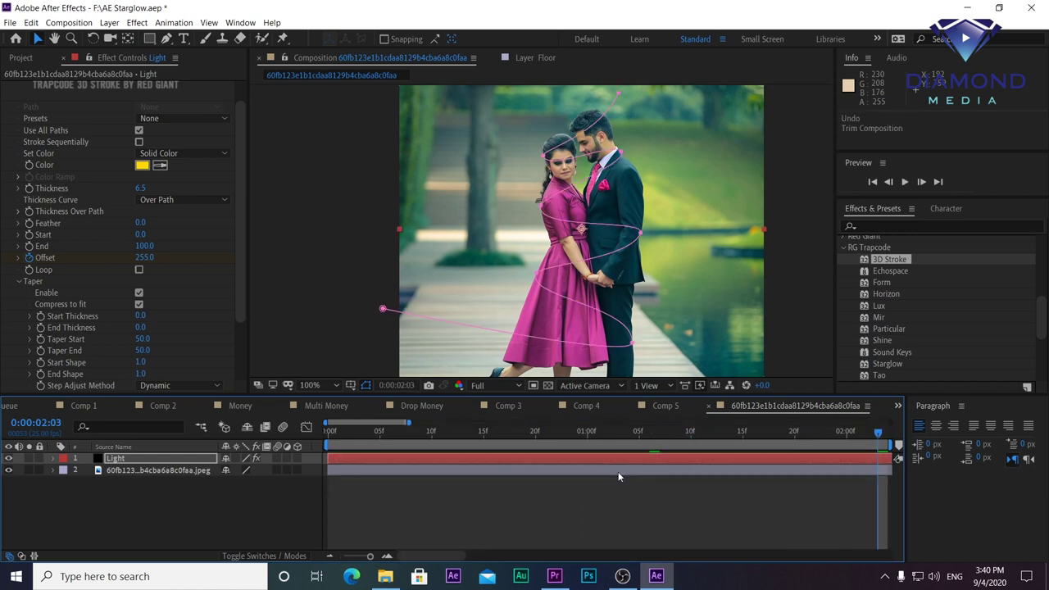
key("minus")
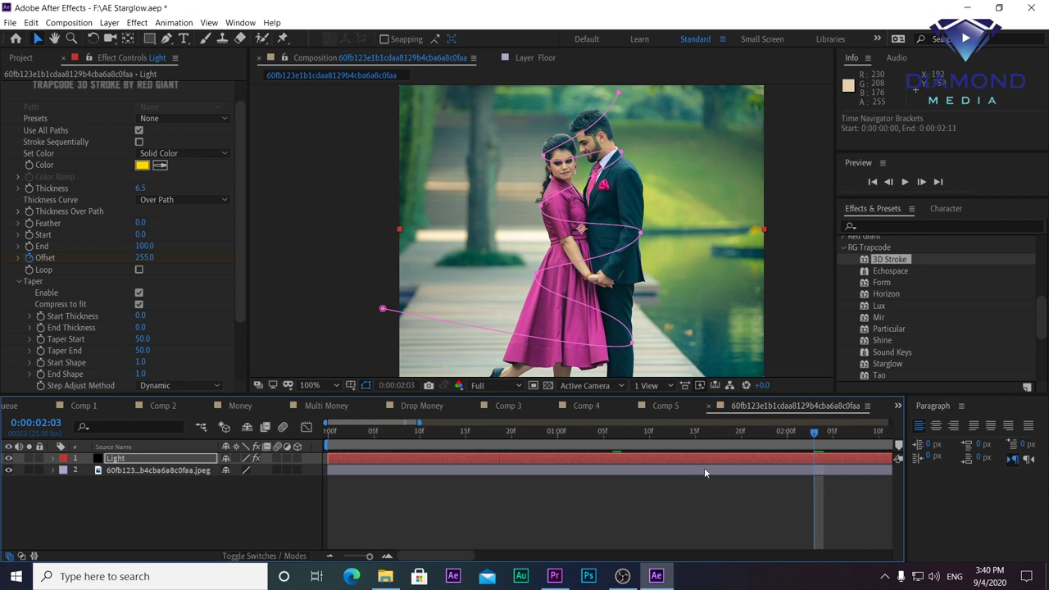
key("minus")
key("space")
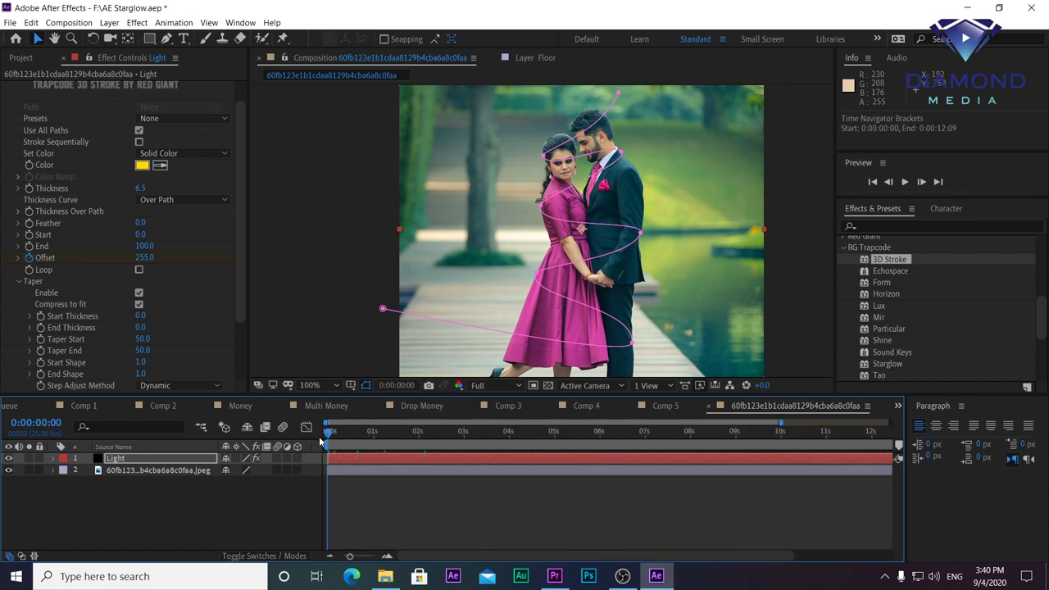
Reveal the Light layer's 3D Stroke properties and move the last Offset keyframe to 4 seconds
left_click(53, 460)
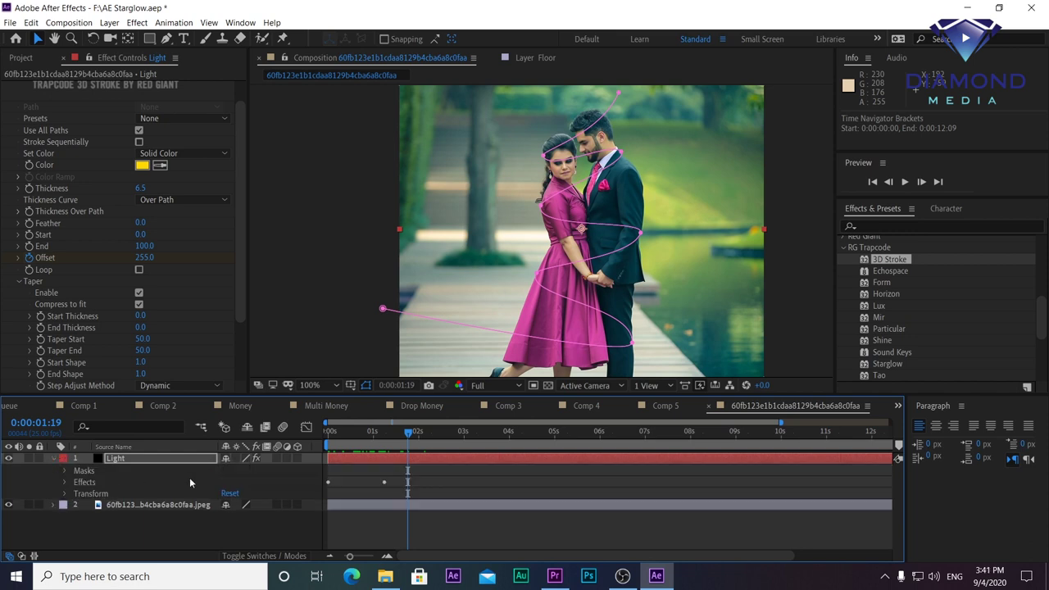
left_click(65, 482)
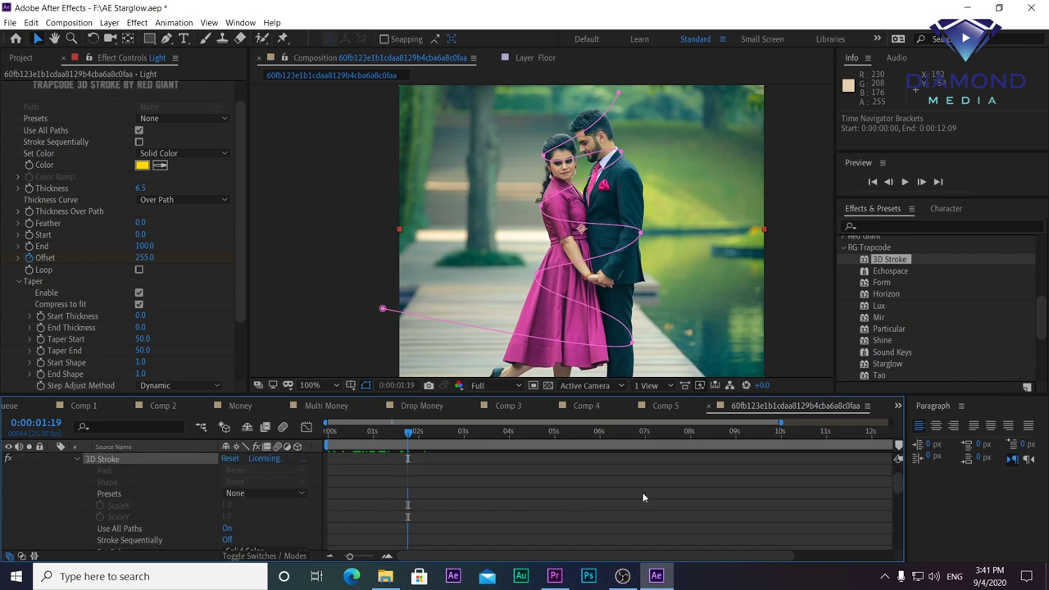
left_click_drag(896, 479, 891, 517)
left_click_drag(383, 501, 508, 500)
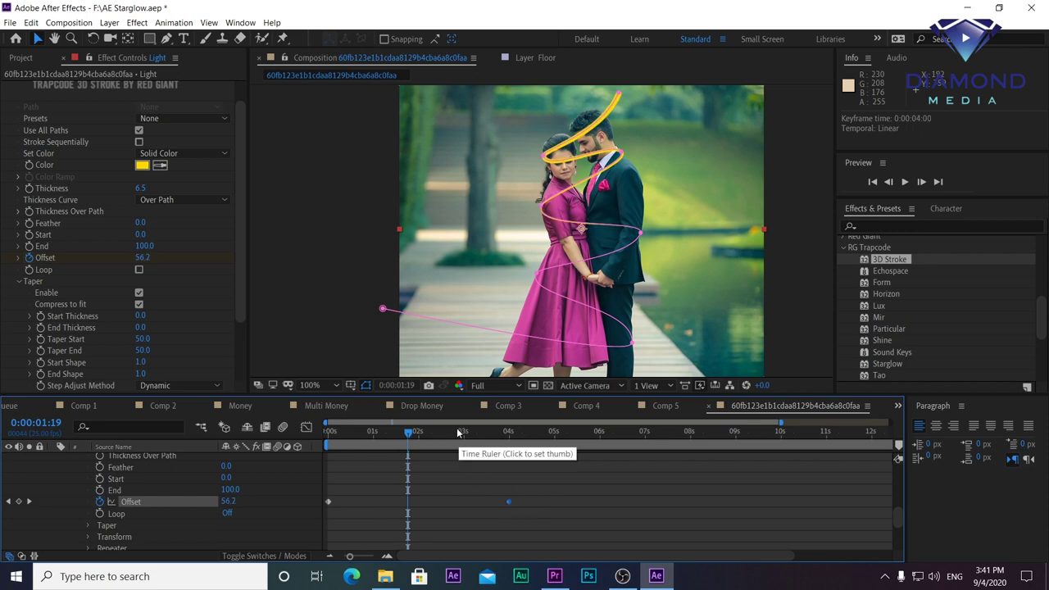
Preview and scrub the slower stroke at 0:00:00:23 and 0:00:01:04, then deselect the Light layer
left_click_drag(458, 433, 209, 463)
key("space")
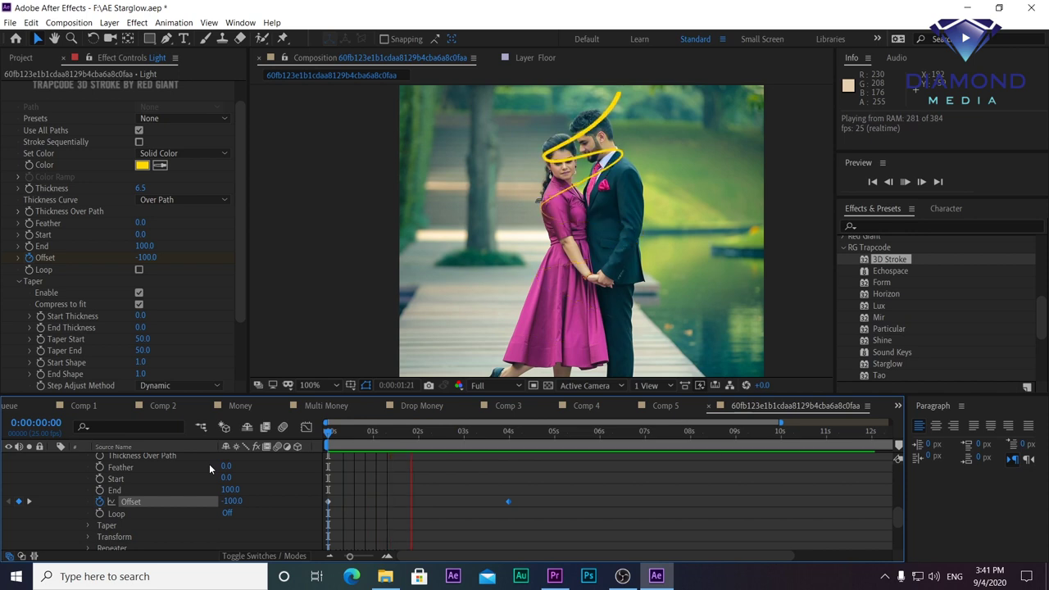
left_click_drag(461, 432, 388, 445)
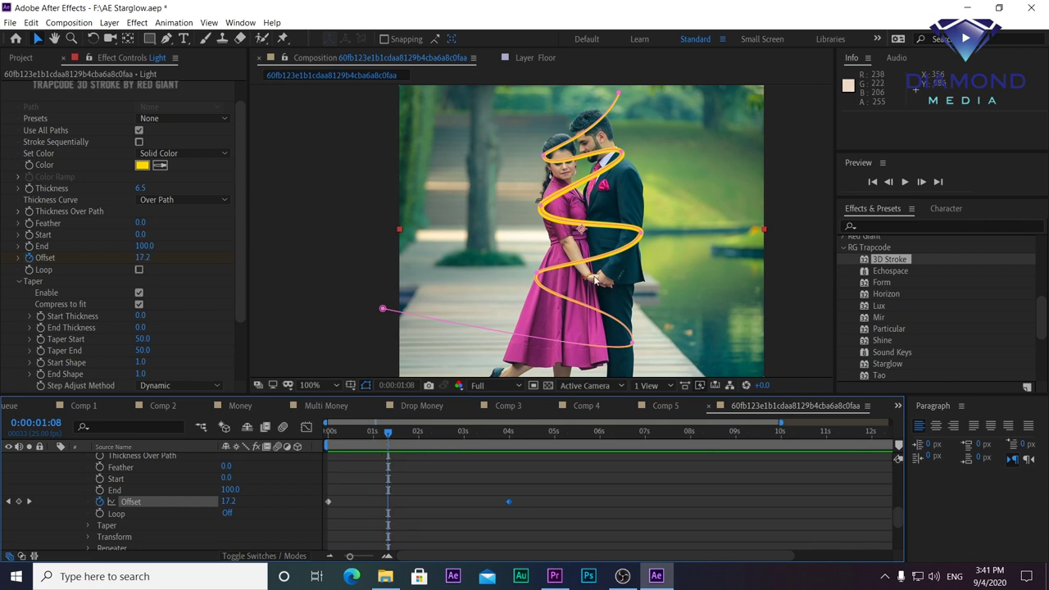
left_click_drag(375, 433, 371, 434)
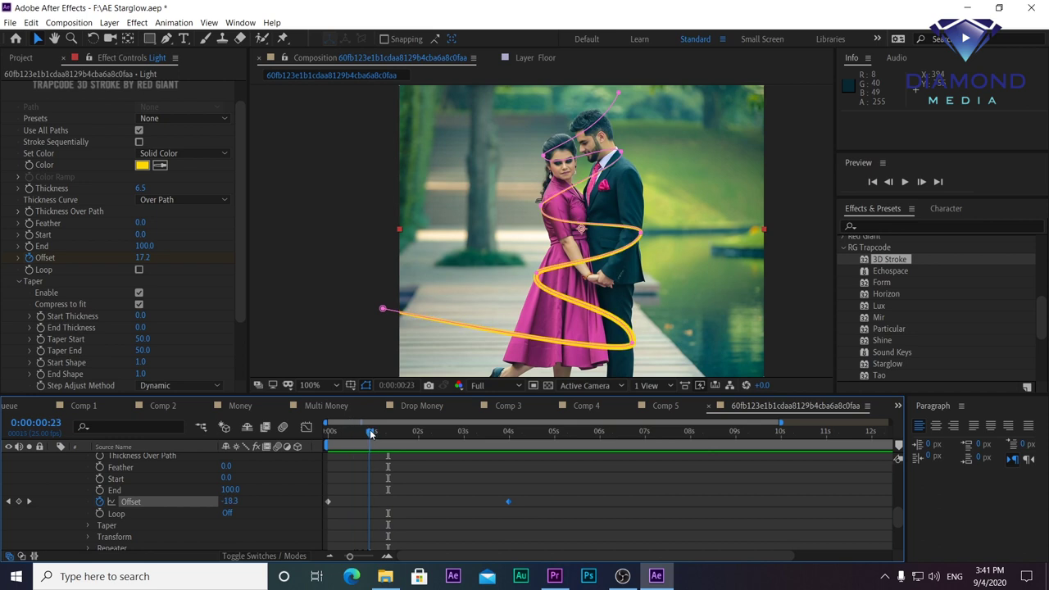
left_click_drag(371, 434, 380, 436)
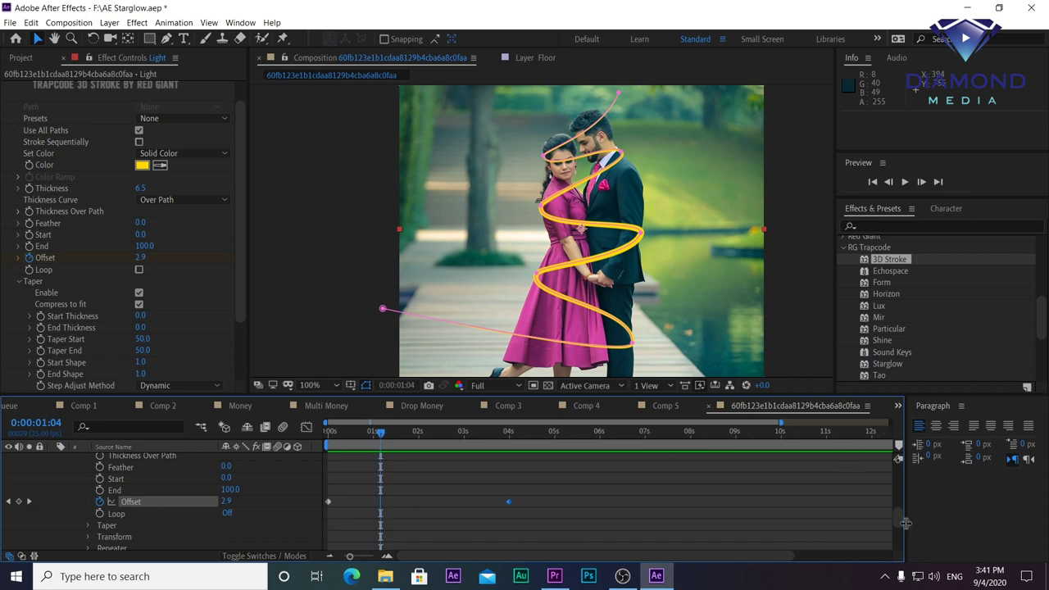
left_click_drag(899, 518, 885, 458)
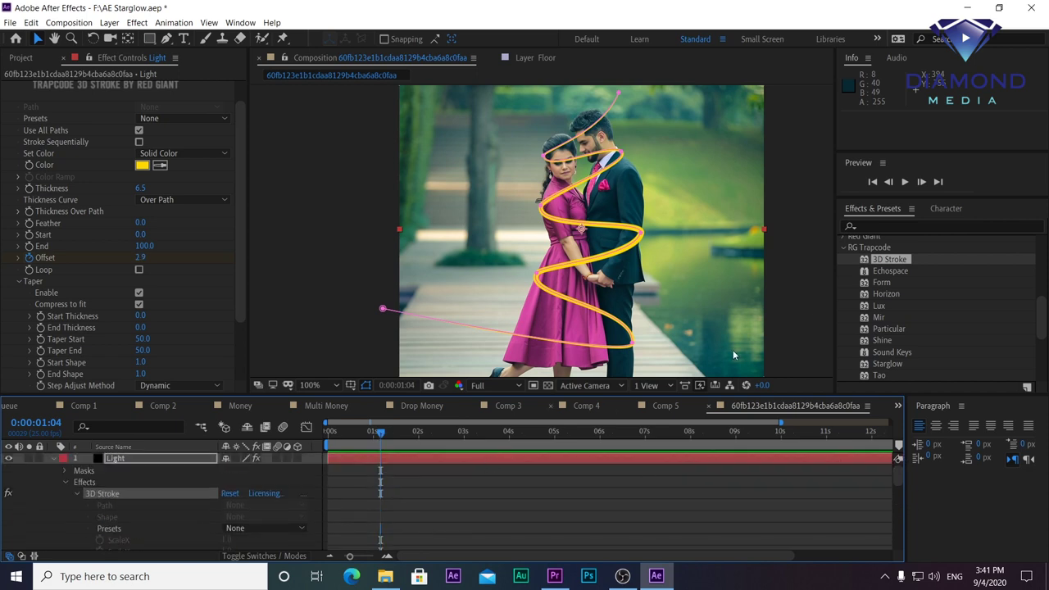
left_click(786, 141)
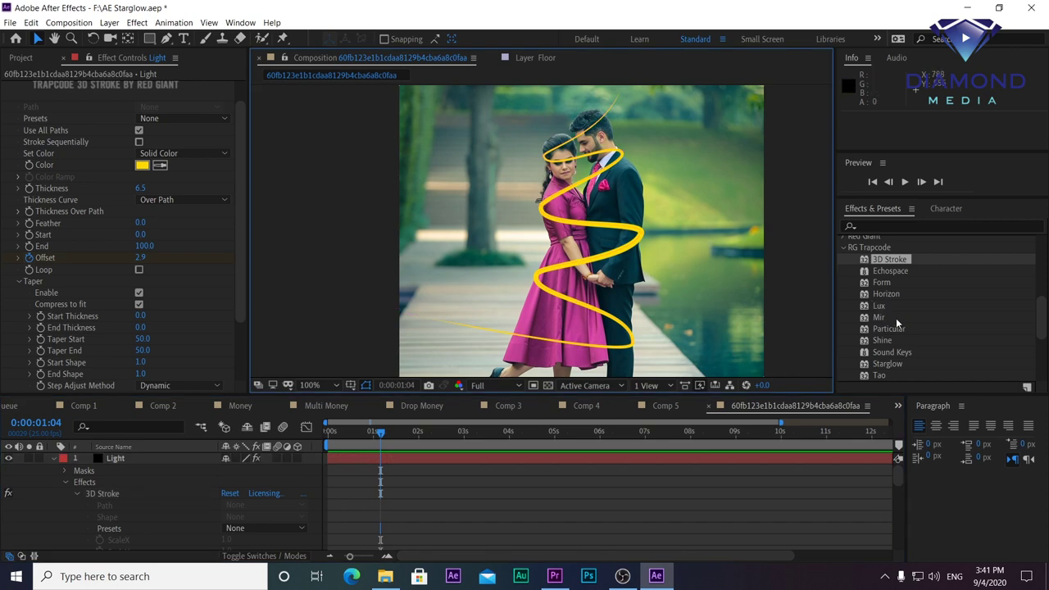
Apply Starglow to the Light layer and switch its preset from HV Prism to Xmas Star
left_click(889, 363)
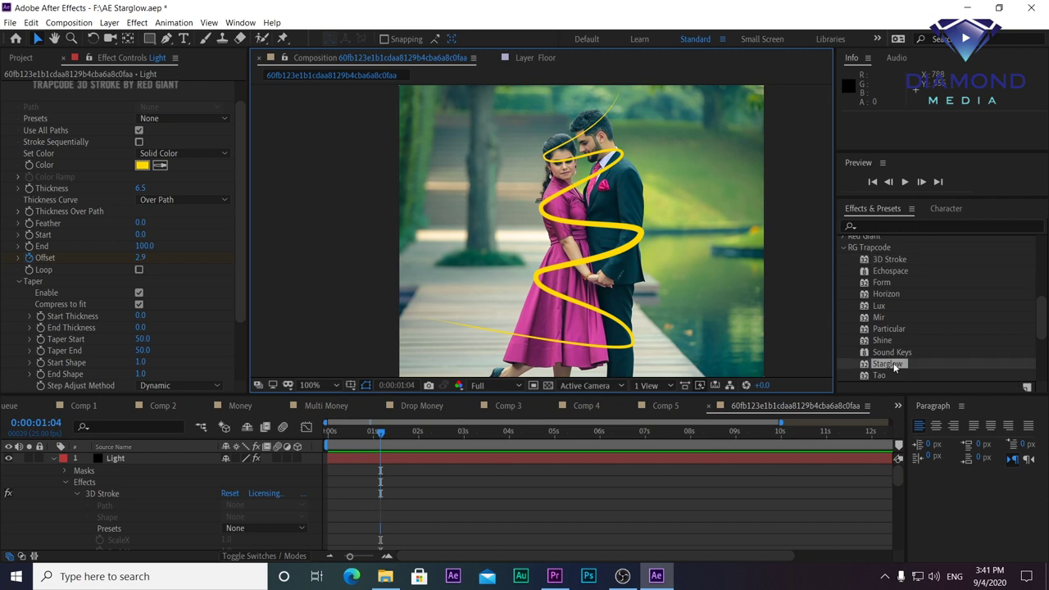
left_click_drag(893, 368, 468, 461)
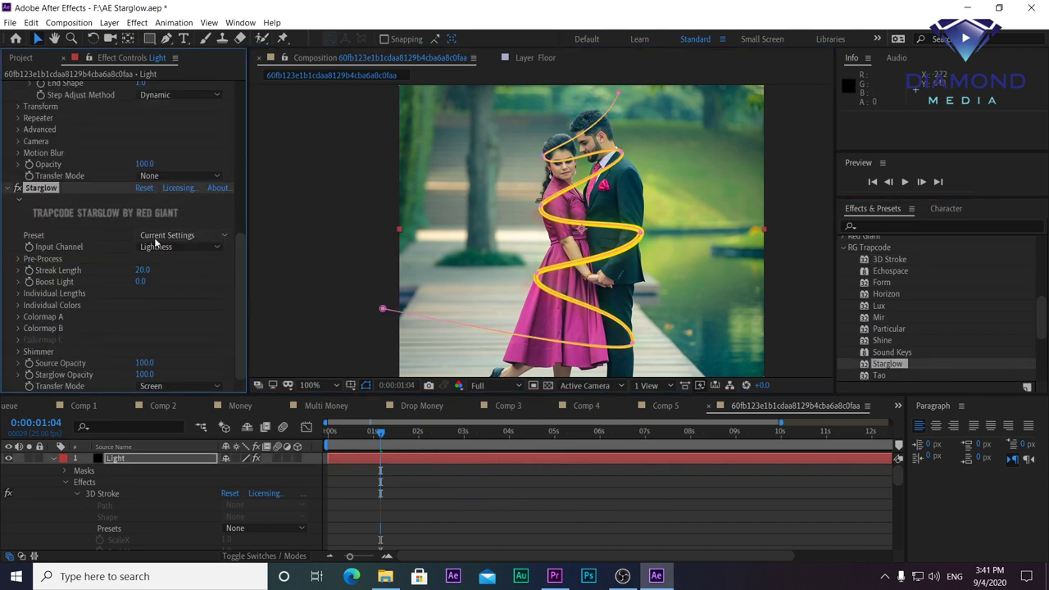
left_click(219, 237)
left_click(211, 243)
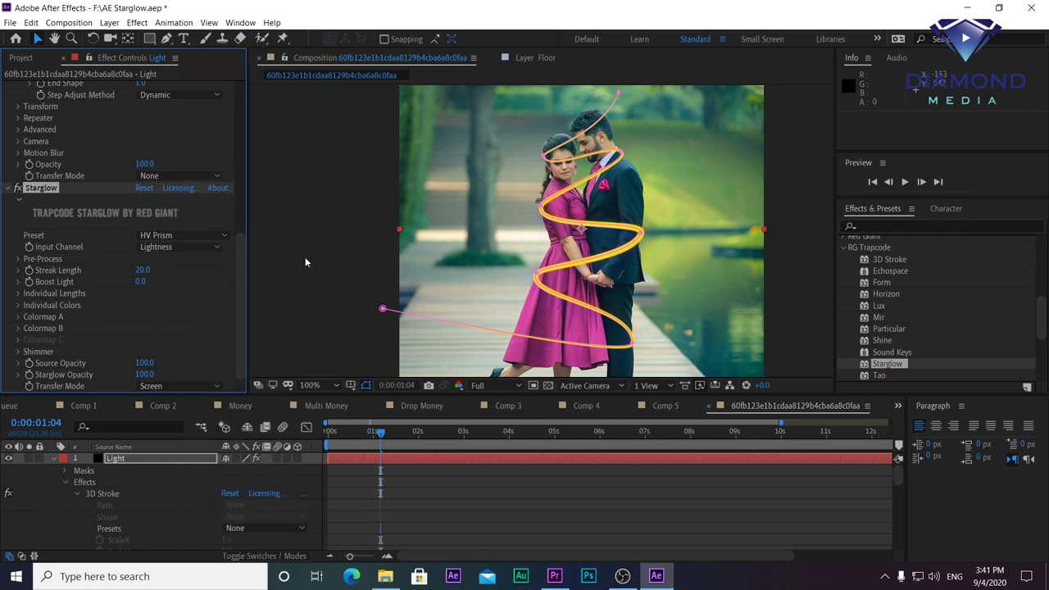
left_click(215, 238)
left_click(209, 376)
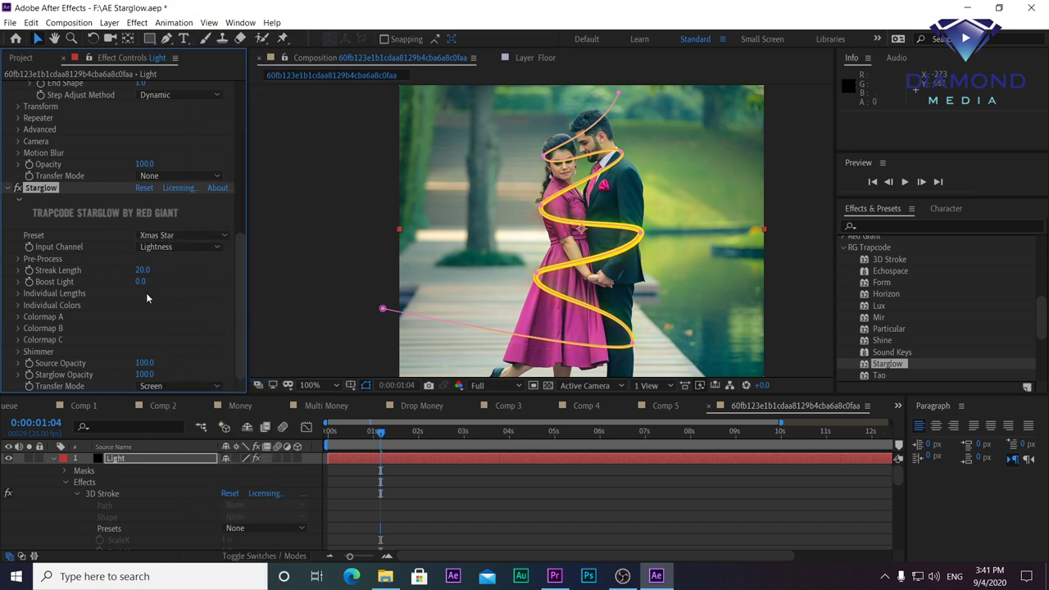
Raise Starglow's Boost Light to 18.7 and scrub the animation to review the glow
left_click_drag(141, 281, 255, 283)
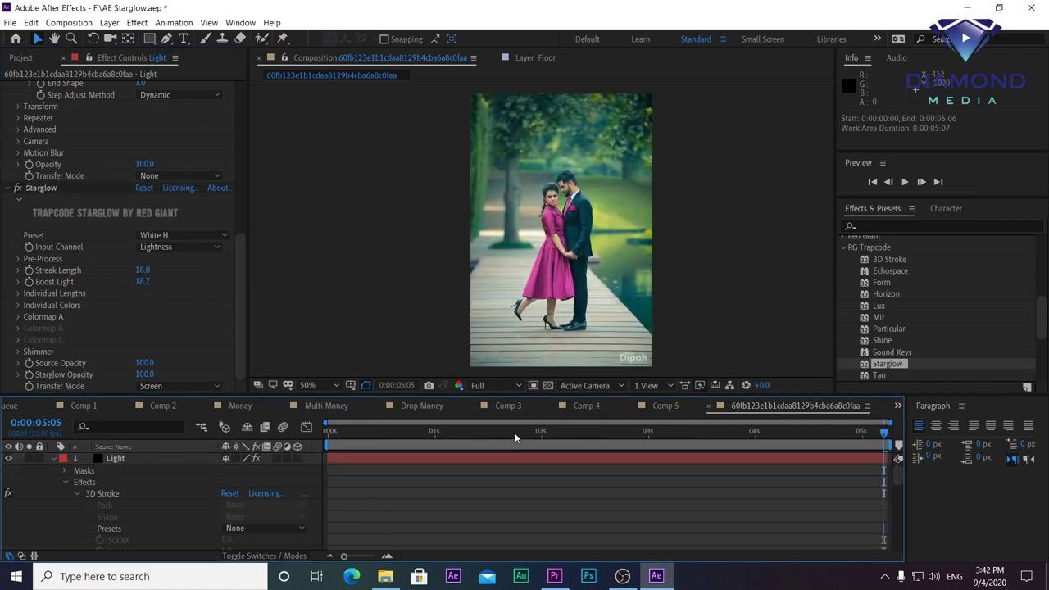
left_click_drag(414, 434, 451, 448)
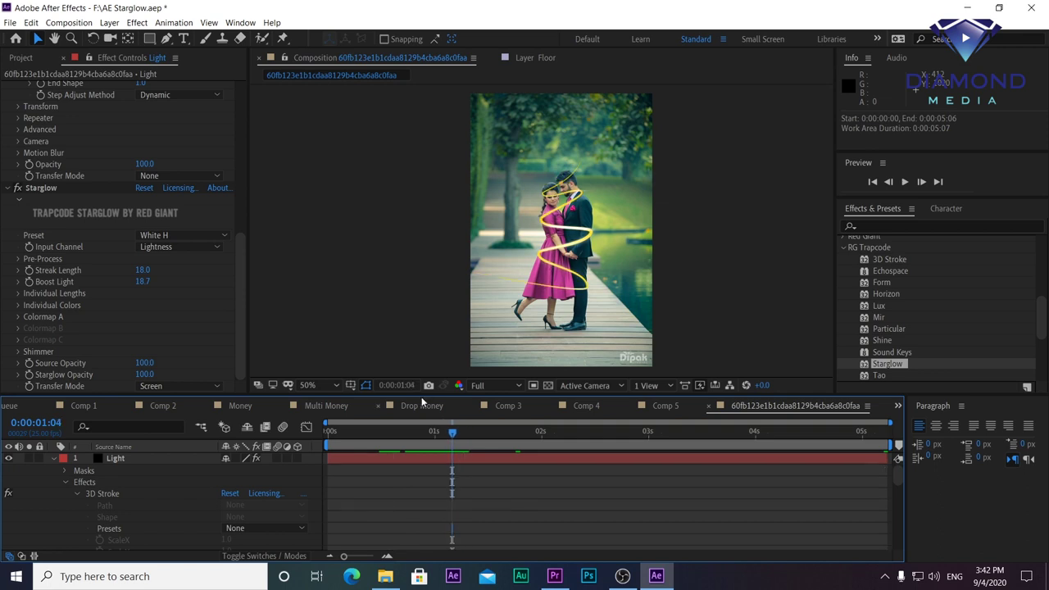
left_click_drag(240, 255, 249, 166)
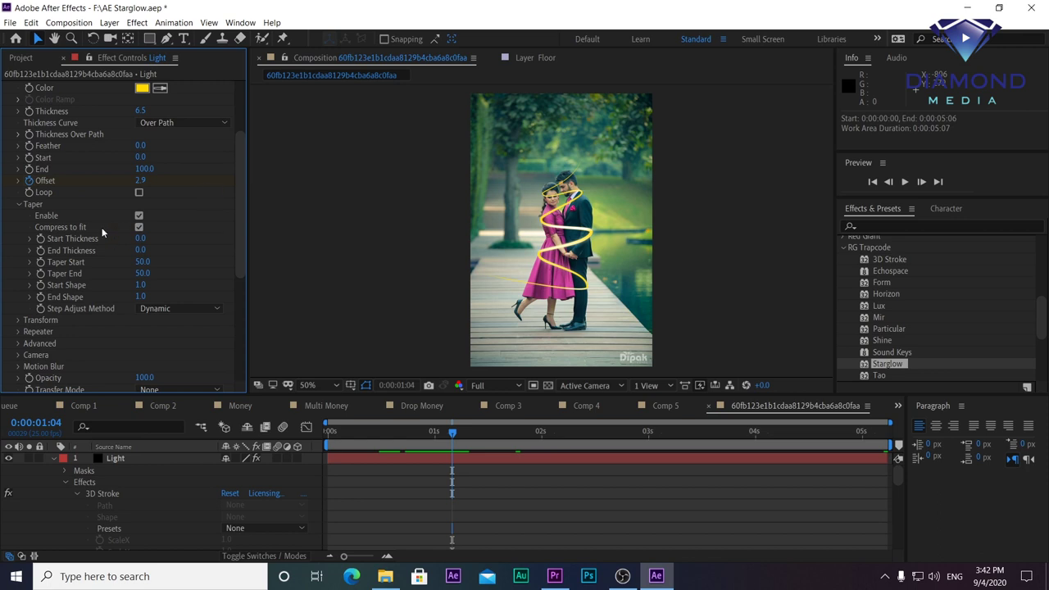
At 100% view, set Taper Start Thickness to 100 and preview the light animation from the start
key("/")
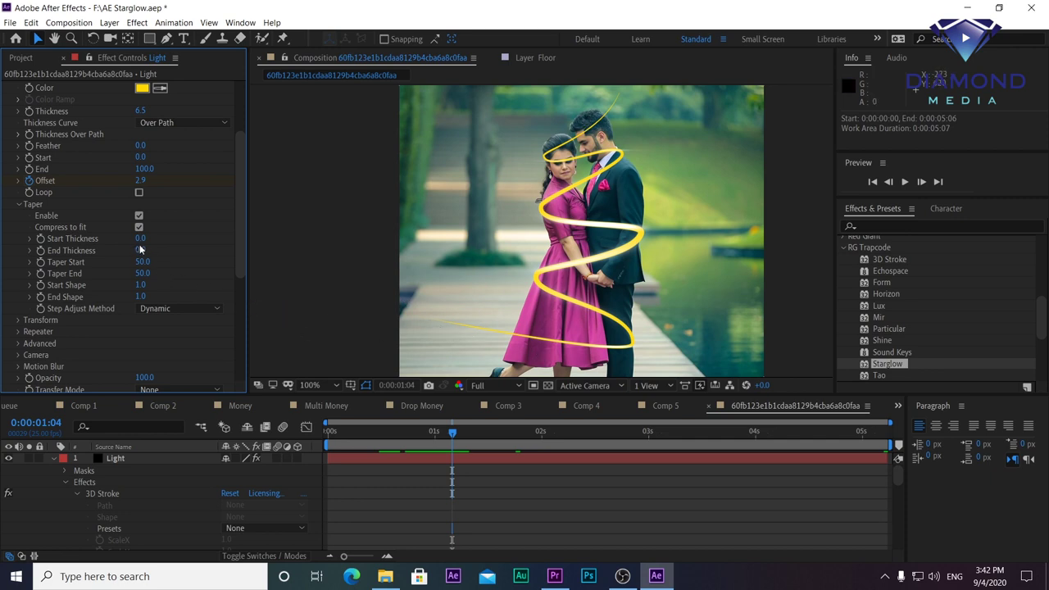
left_click_drag(140, 238, 297, 228)
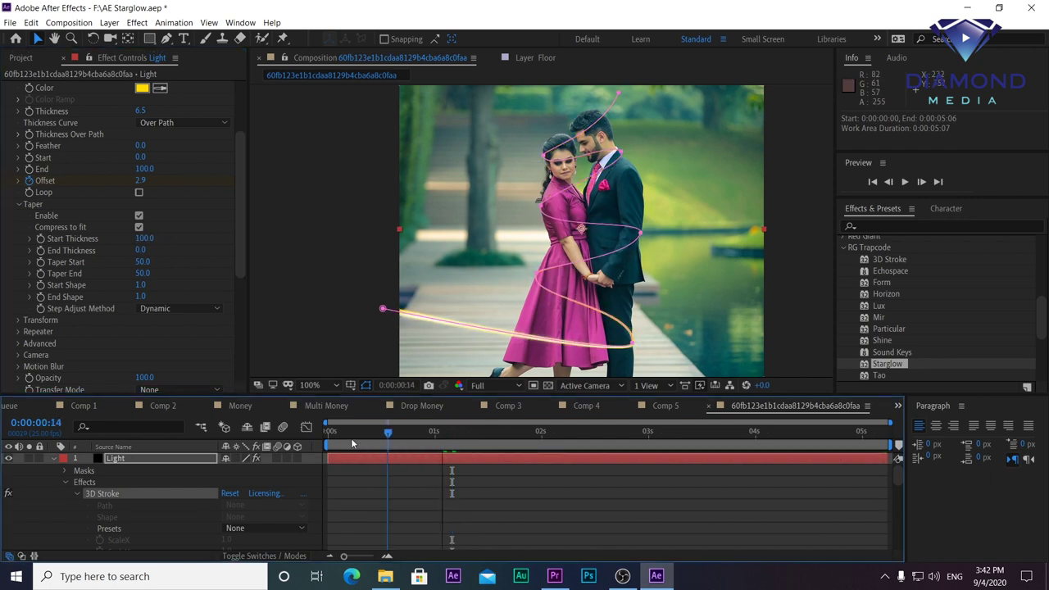
left_click_drag(452, 432, 328, 432)
key("space")
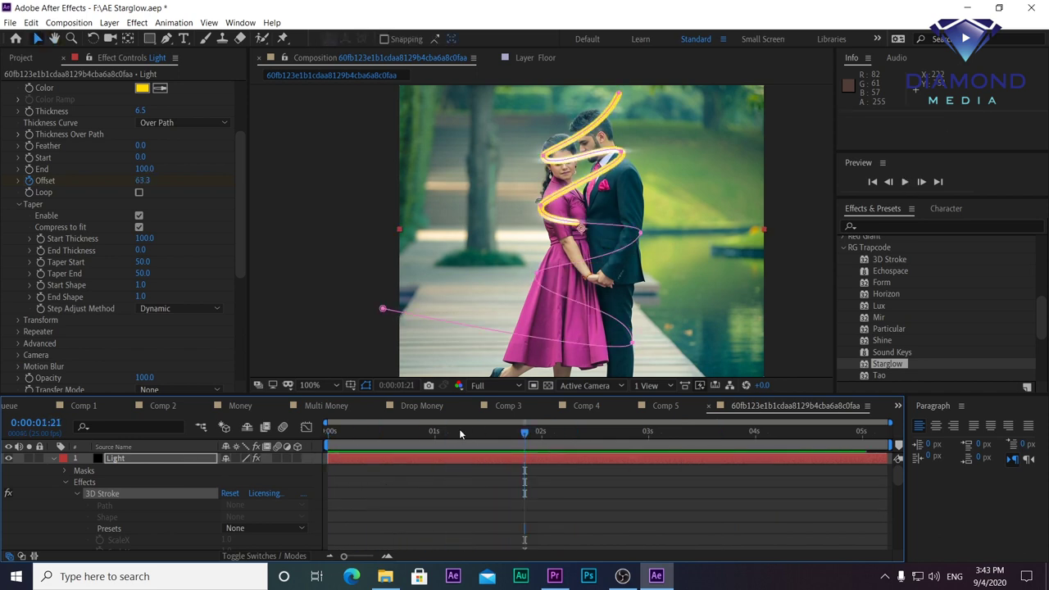
key("space")
Collapse the Light layer, select the couple photo layer and duplicate it with Ctrl+D
left_click(53, 459)
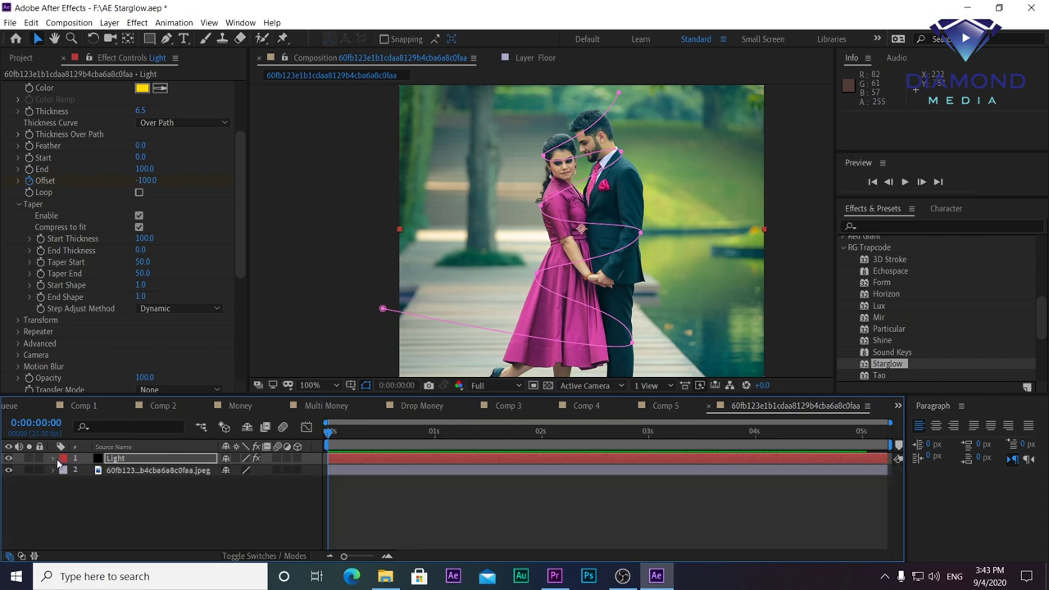
left_click(393, 470)
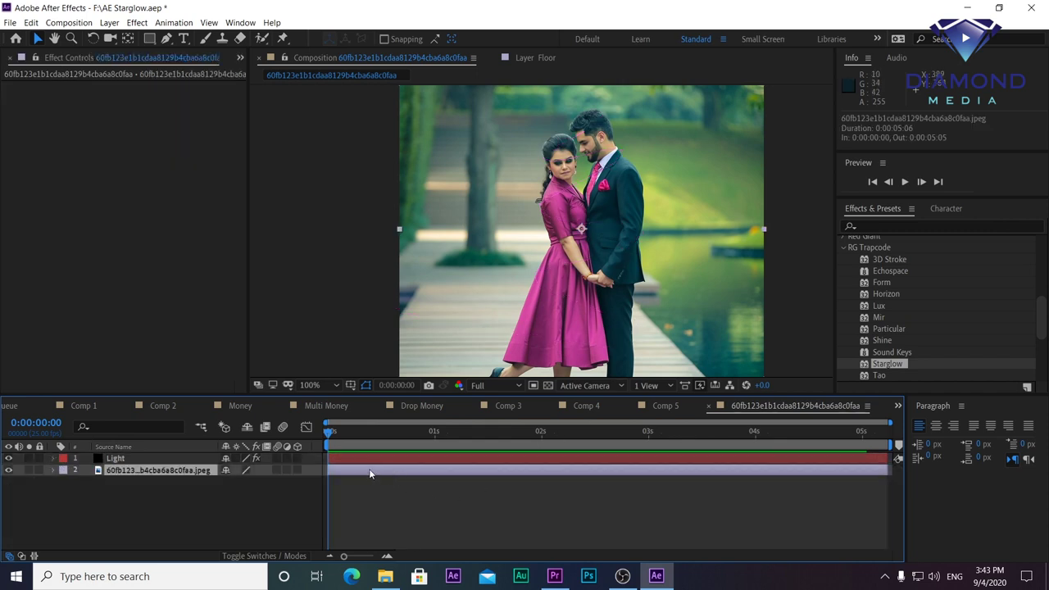
left_click(8, 470)
left_click(8, 471)
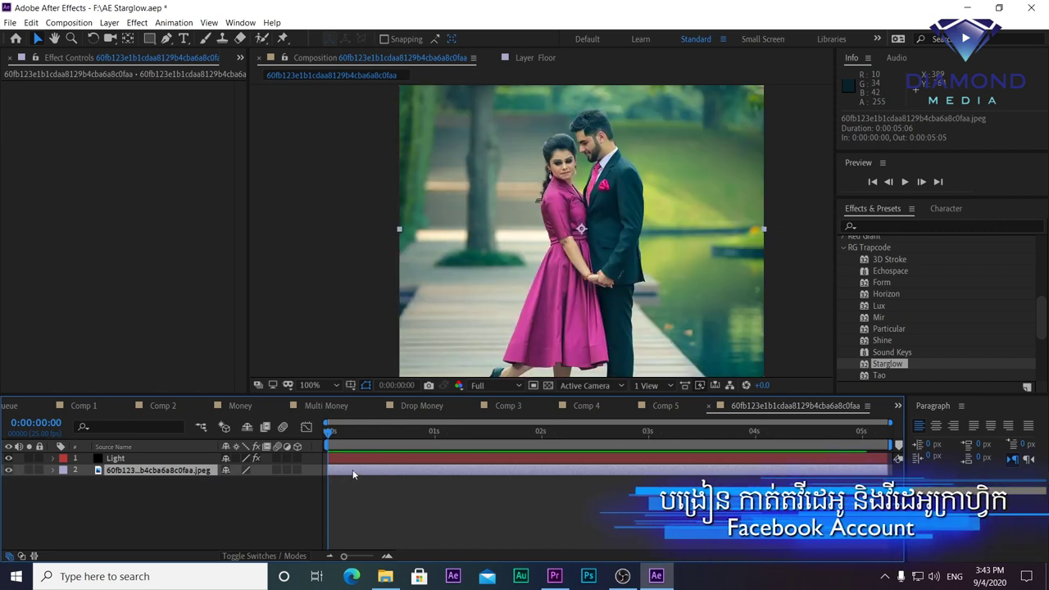
key("ctrl+d")
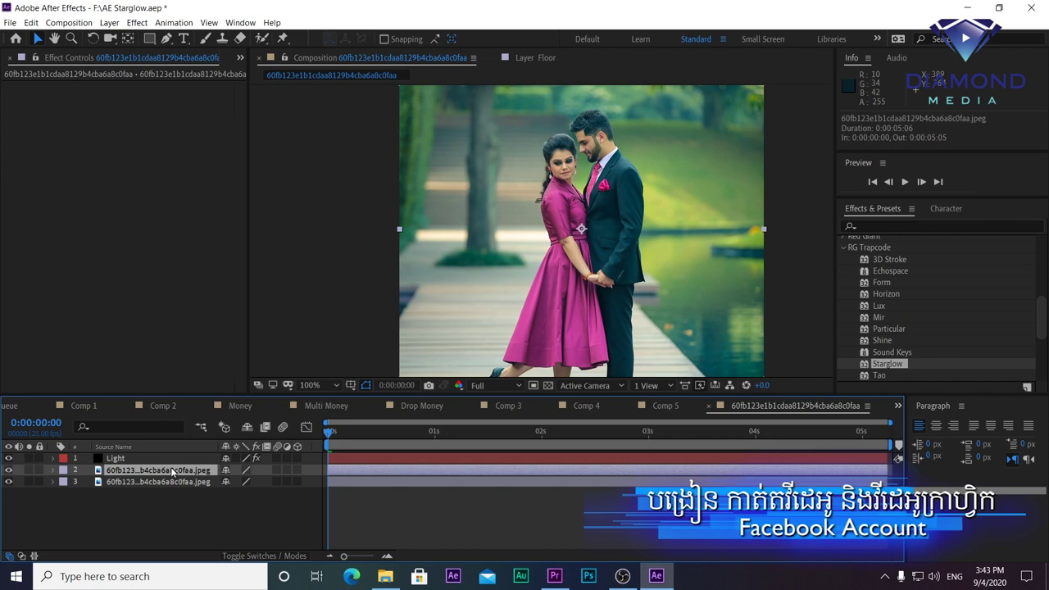
Move the photo copy above the Light layer with Ctrl+] and leave it hidden
key("ctrl+]")
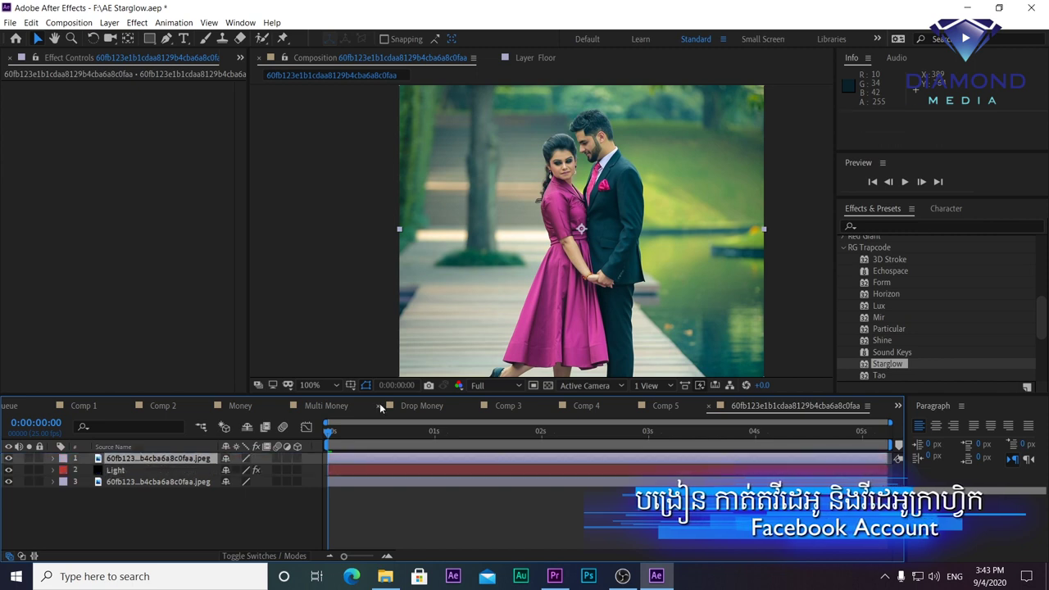
left_click(359, 472)
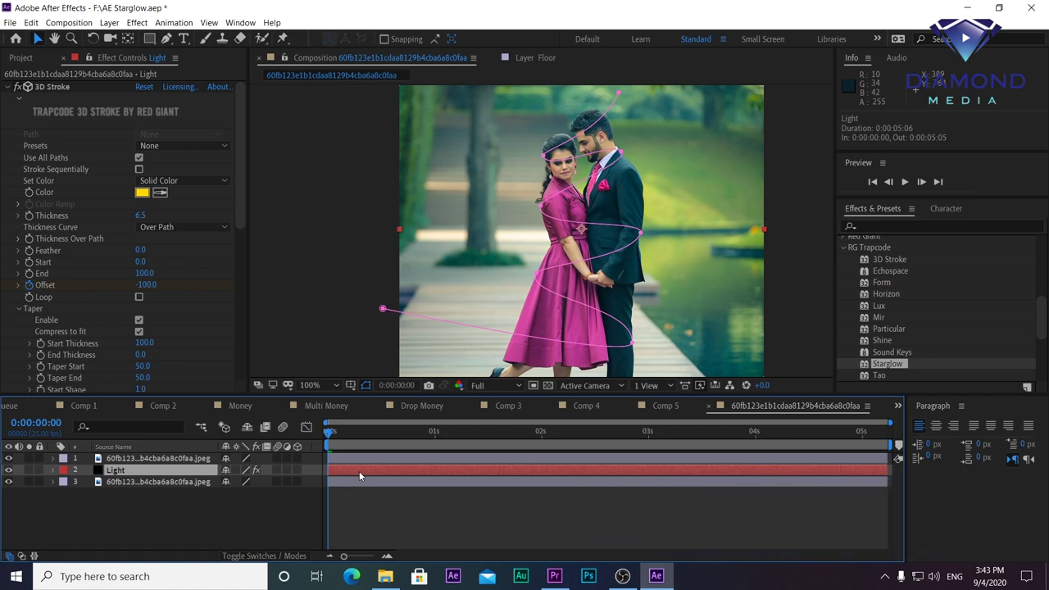
left_click(344, 461)
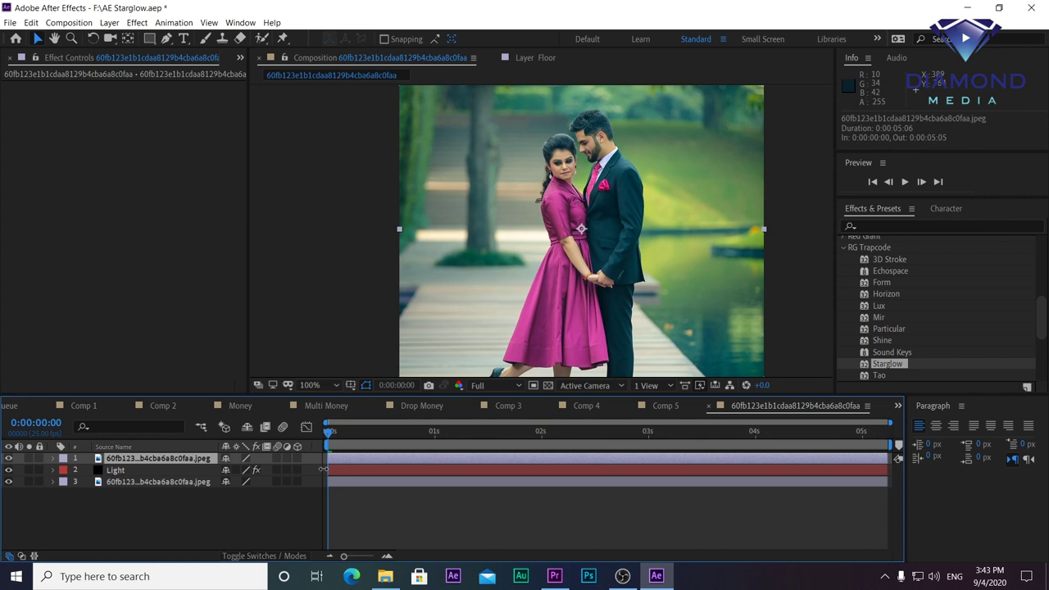
left_click(351, 461)
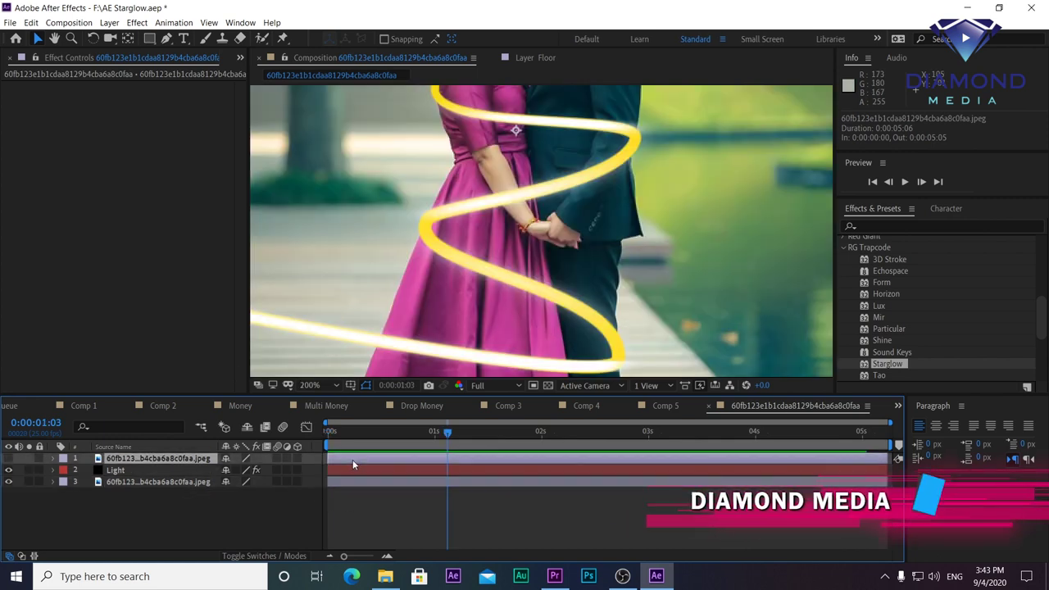
left_click(8, 459)
left_click(9, 459)
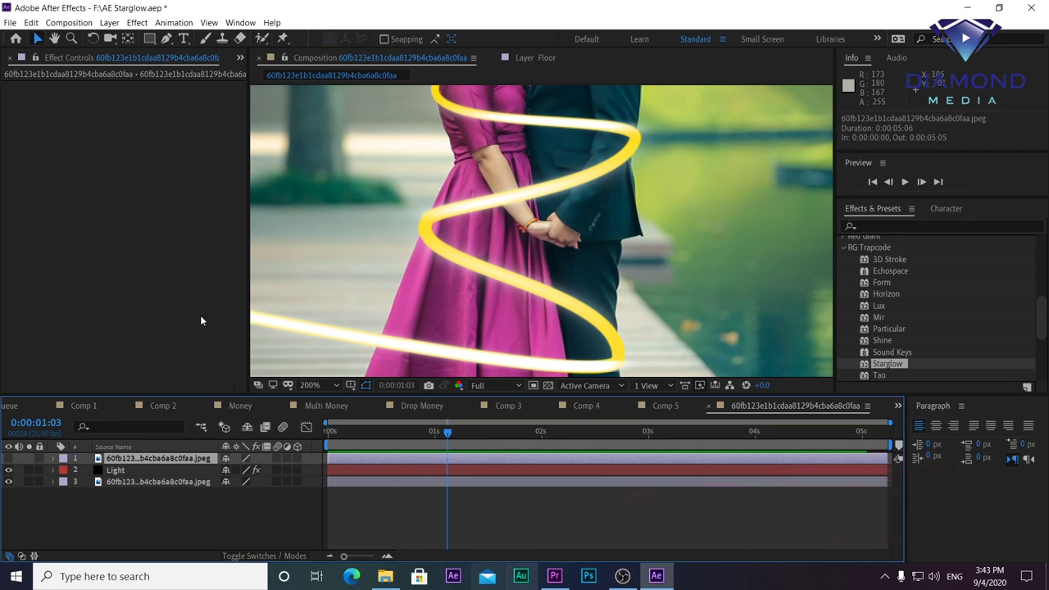
Choose the Pen tool, briefly toggle the Light layer's visibility, and reselect the top photo copy
left_click(167, 39)
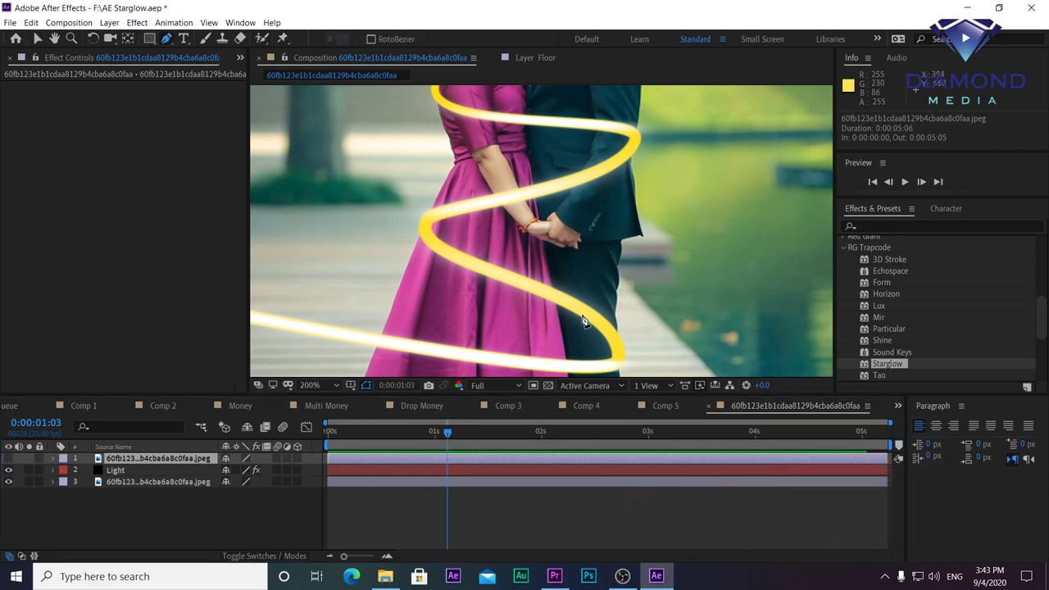
left_click(9, 471)
left_click(9, 470)
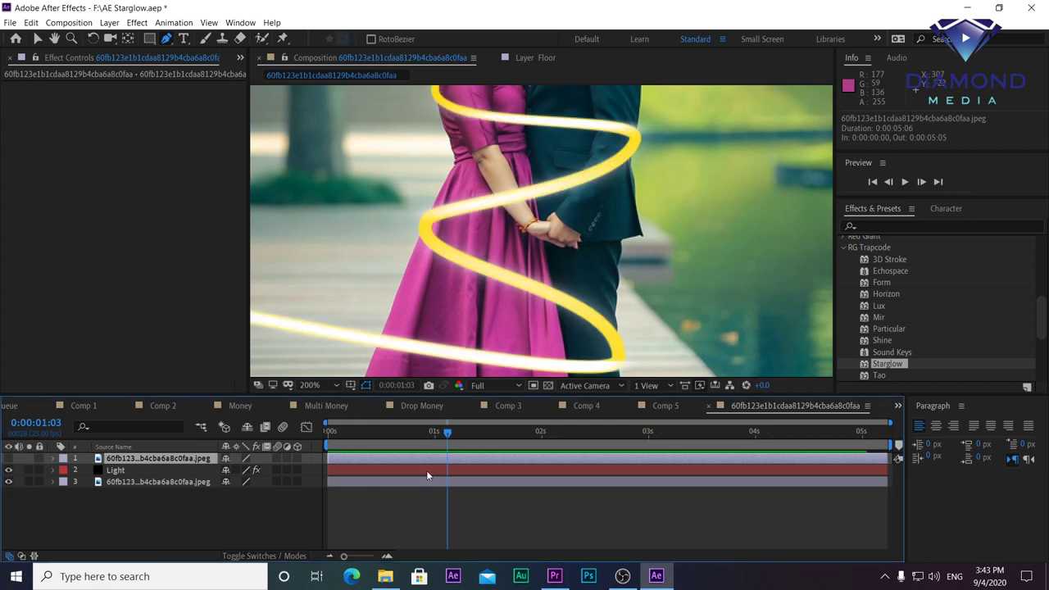
left_click(426, 470)
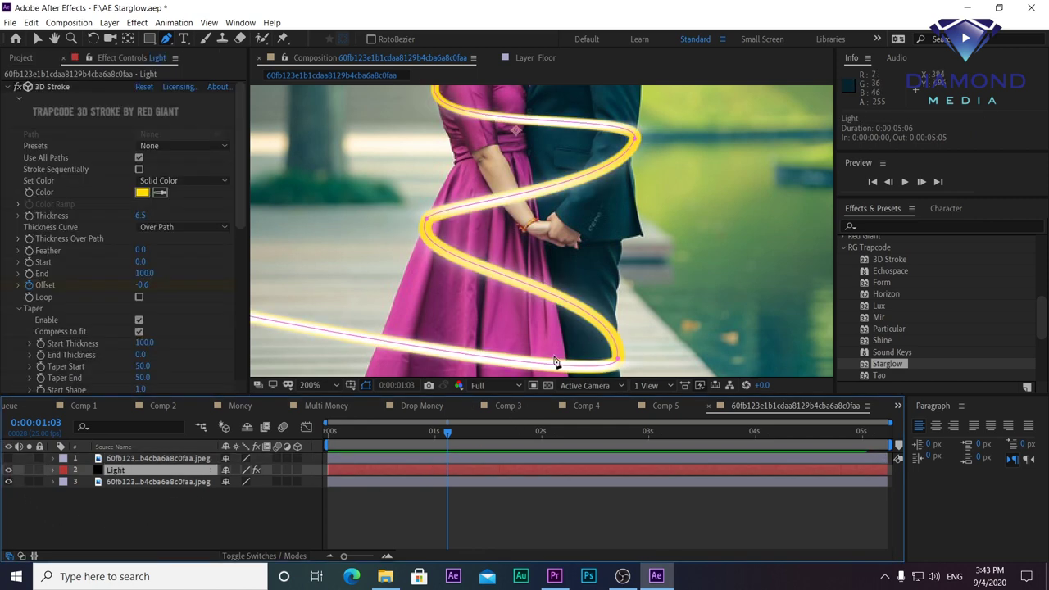
left_click(420, 459)
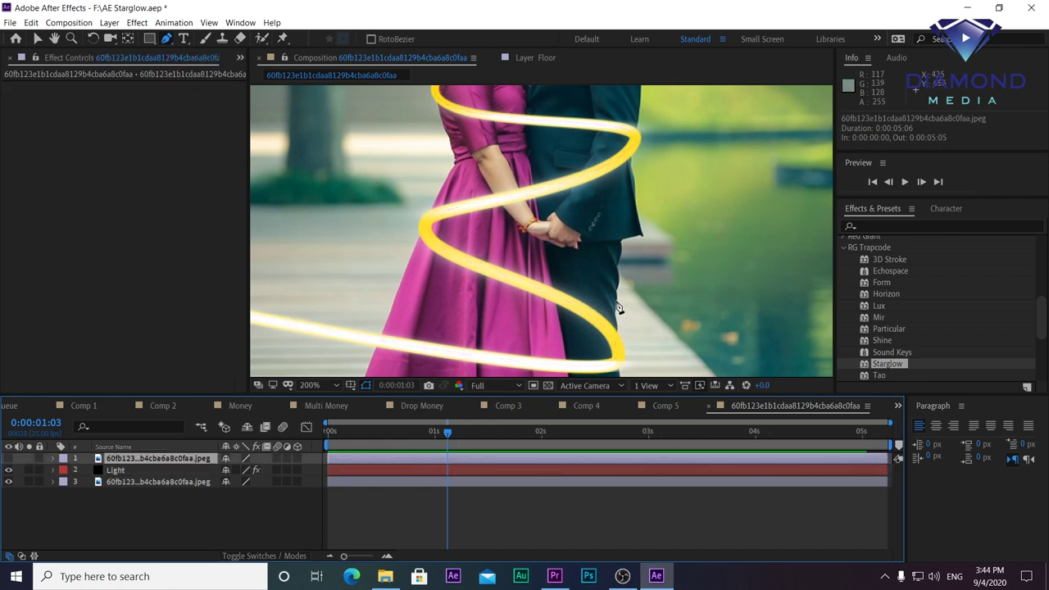
Draw a closed 7-vertex Pen mask around the glow's lower loop on the top photo copy
left_click(617, 301)
left_click(617, 324)
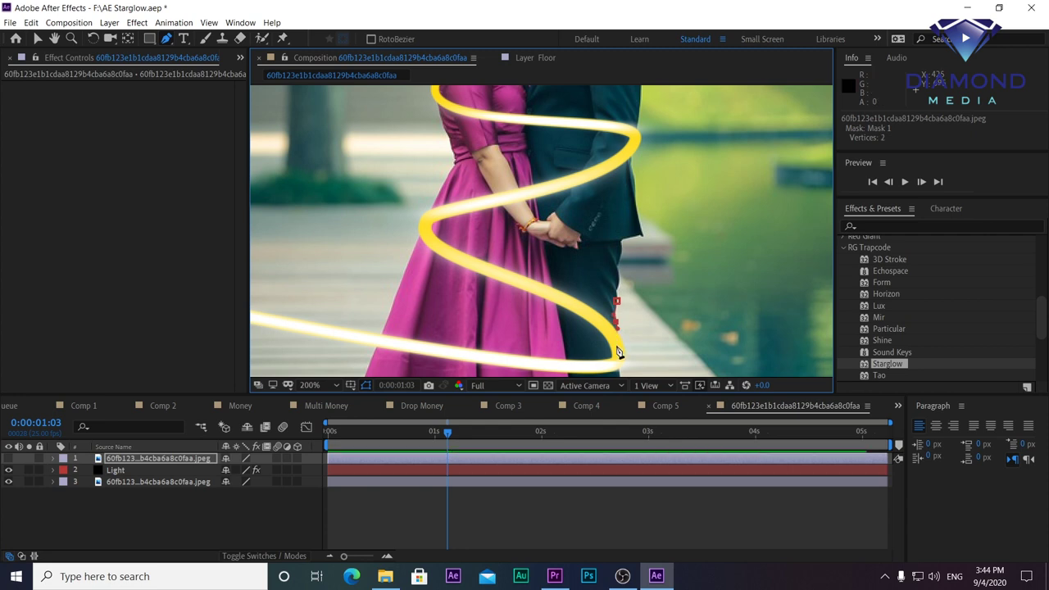
left_click(619, 357)
left_click(610, 361)
left_click_drag(479, 326, 456, 317)
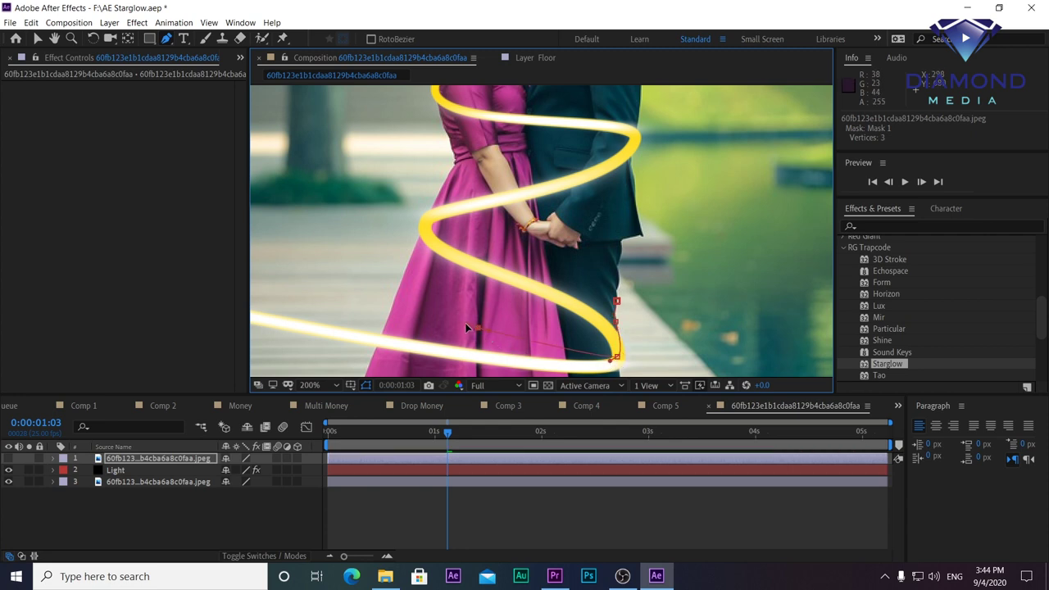
left_click(416, 244)
key("period")
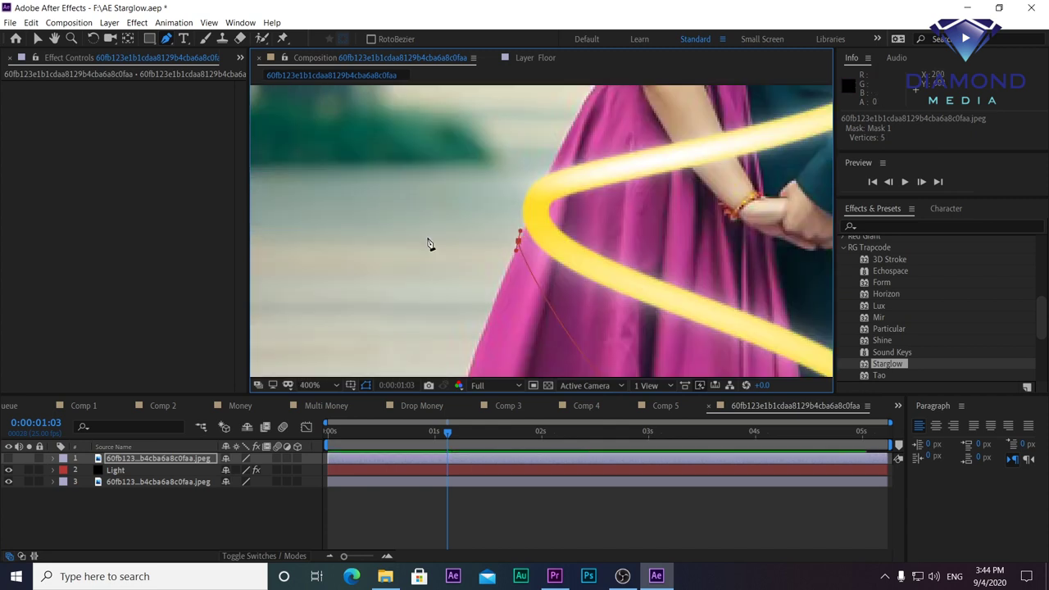
left_click_drag(506, 231, 569, 196)
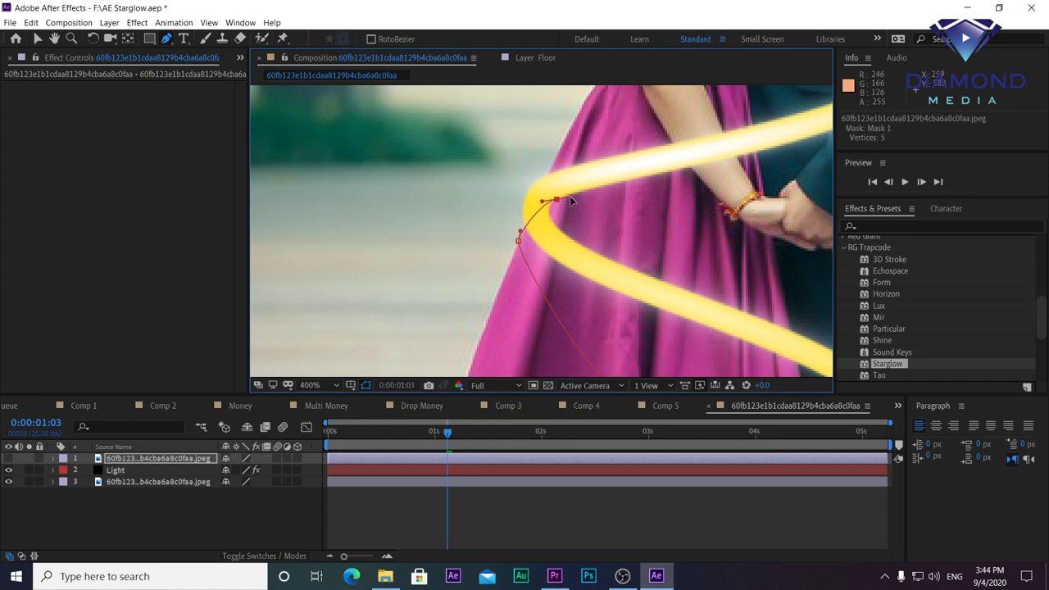
key("comma")
left_click_drag(629, 212, 660, 241)
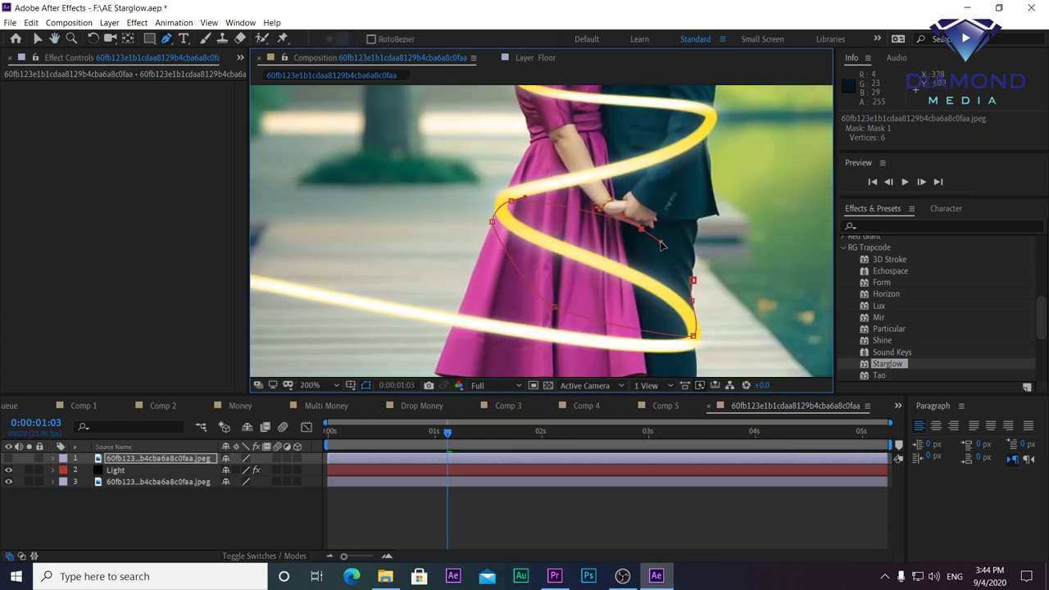
left_click(693, 280)
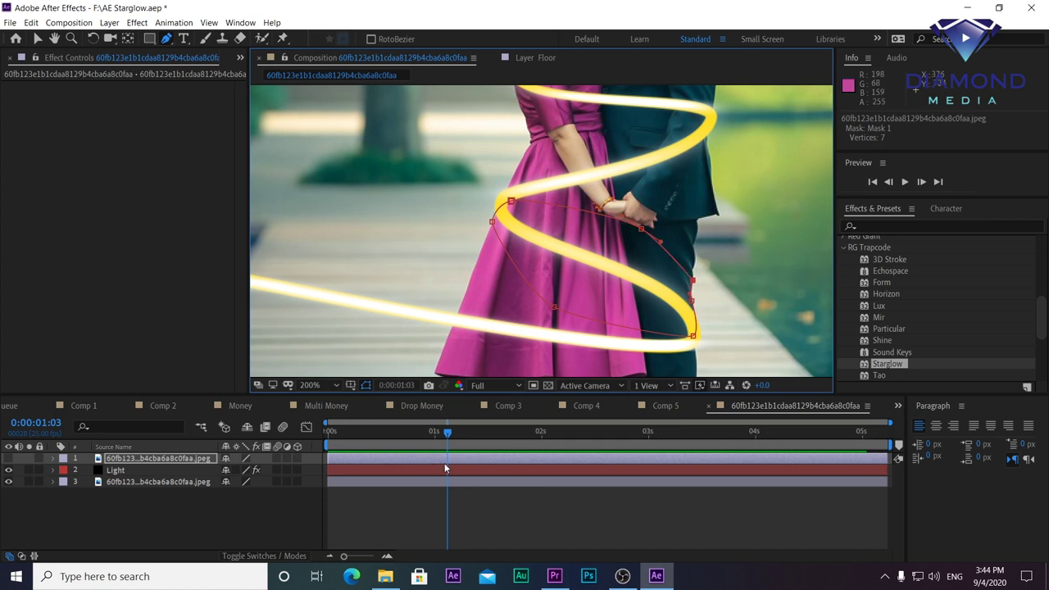
Show the masked photo copy and preview the animation, stopping at 0:00:01:11
left_click(10, 459)
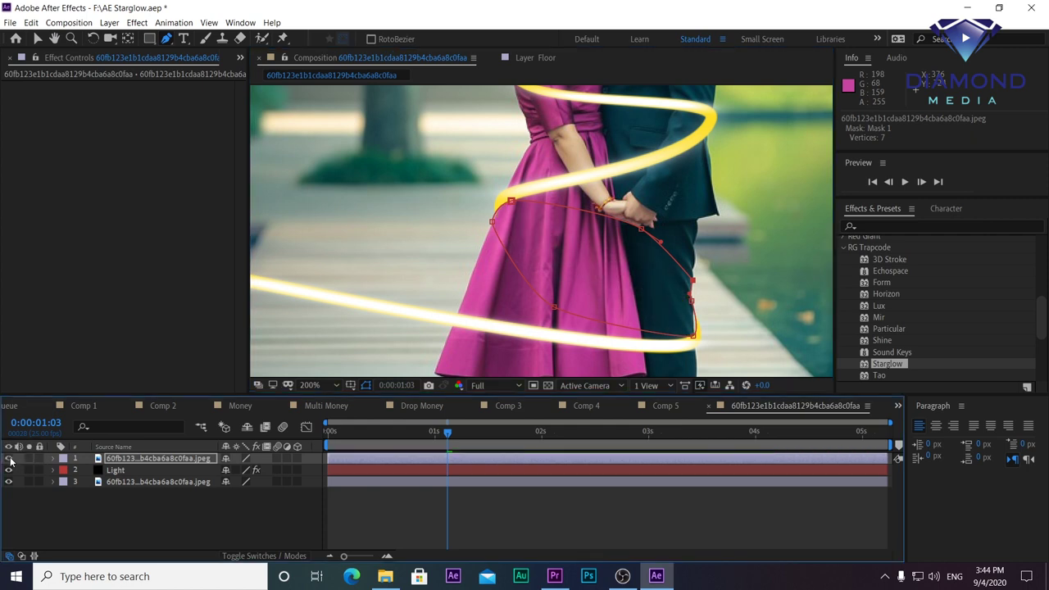
left_click_drag(705, 135, 586, 254)
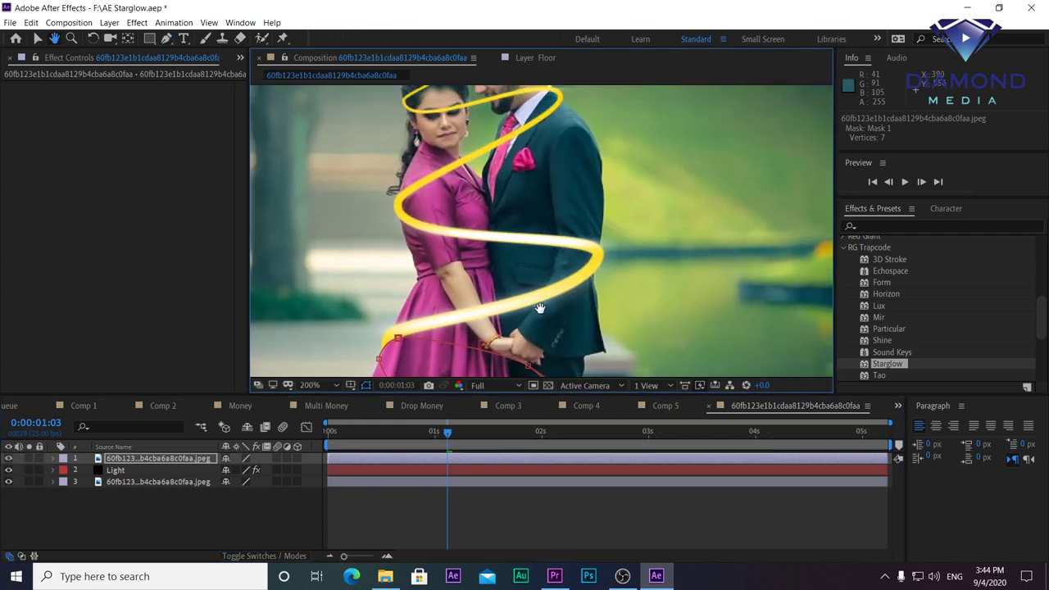
scroll(602, 250, "up", 2)
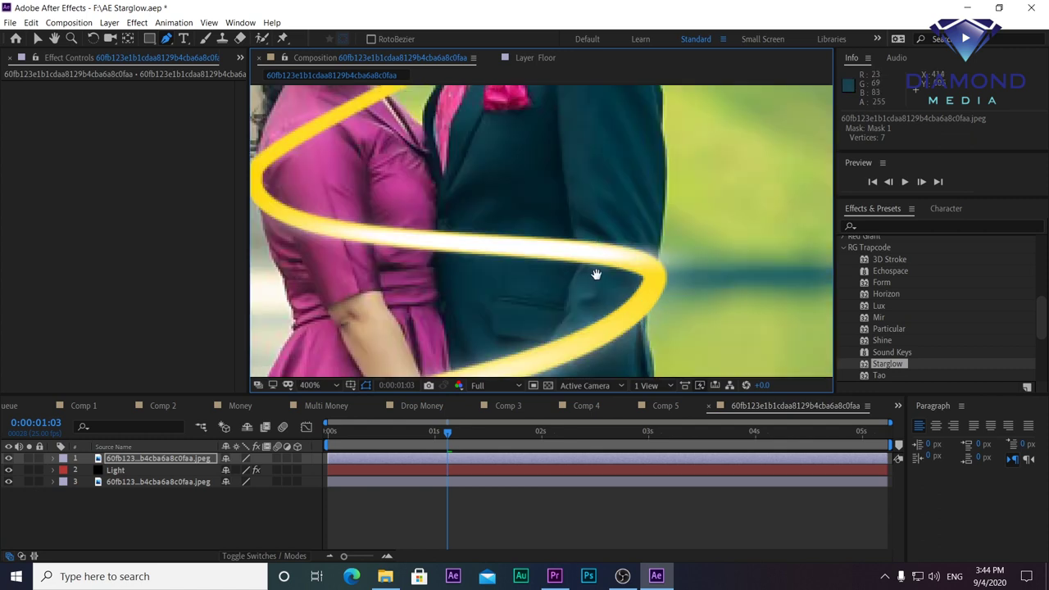
key("space")
left_click(480, 436)
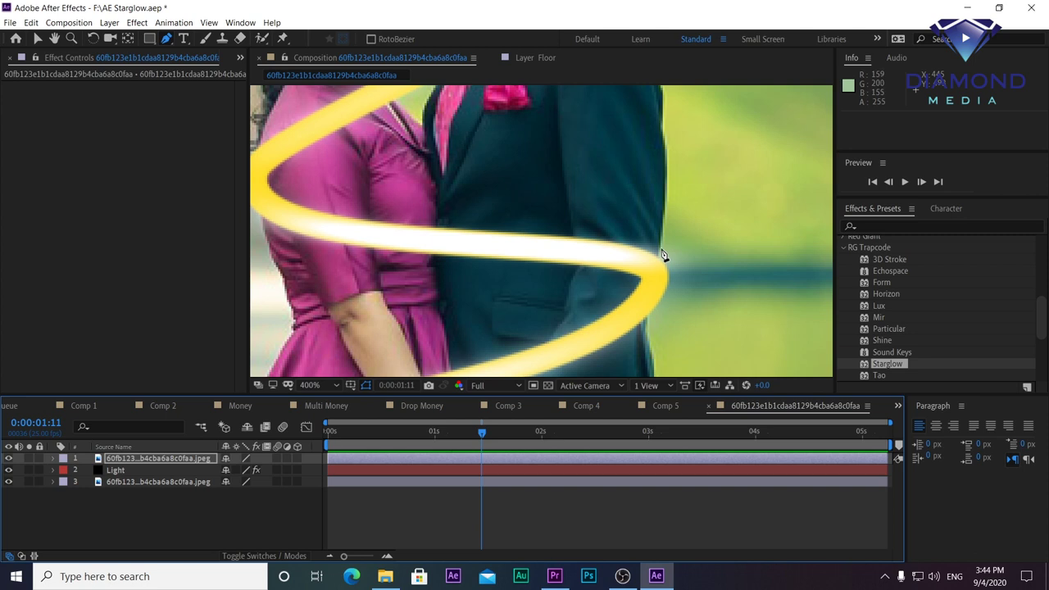
Draw a closed 7-vertex Mask 2 around the middle loop, then start a third mask at the top loop
left_click(658, 248)
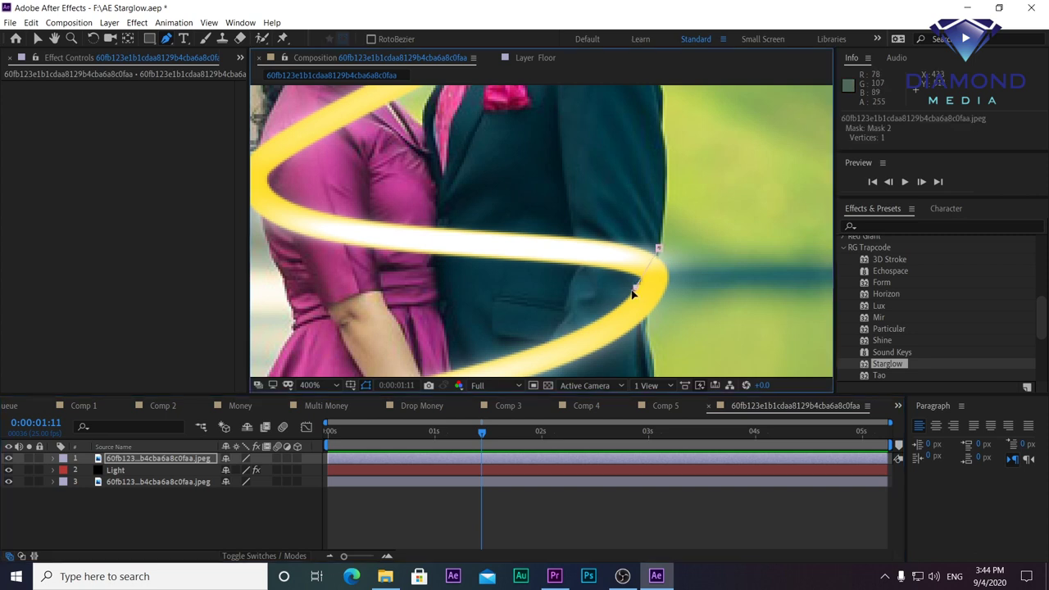
left_click_drag(636, 287, 623, 298)
left_click_drag(654, 249, 702, 281)
left_click_drag(388, 318, 350, 300)
left_click_drag(308, 237, 324, 206)
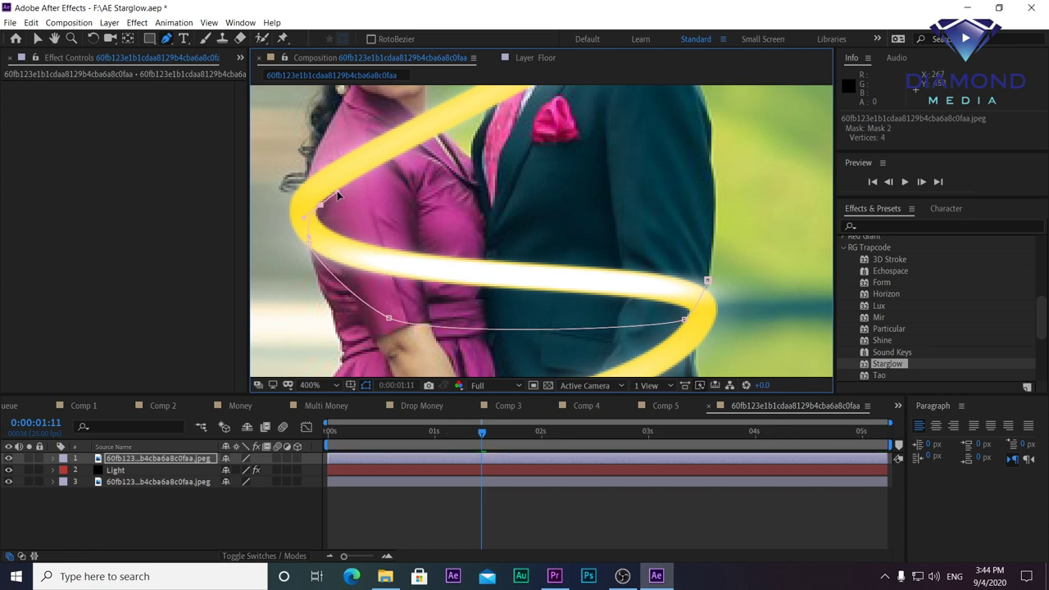
left_click_drag(610, 178, 673, 208)
left_click(704, 282)
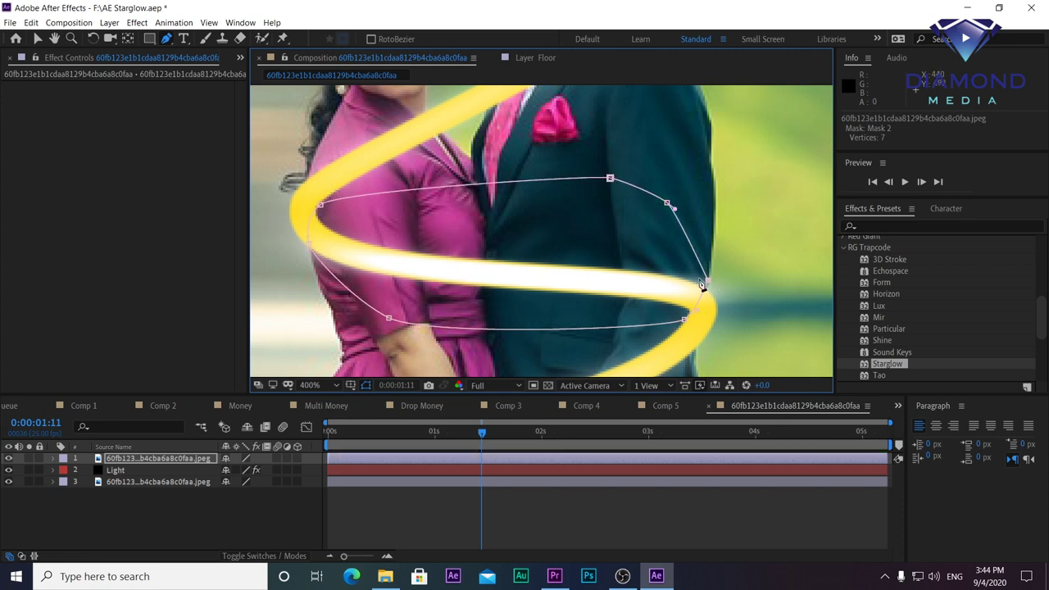
key("g")
left_click(603, 215)
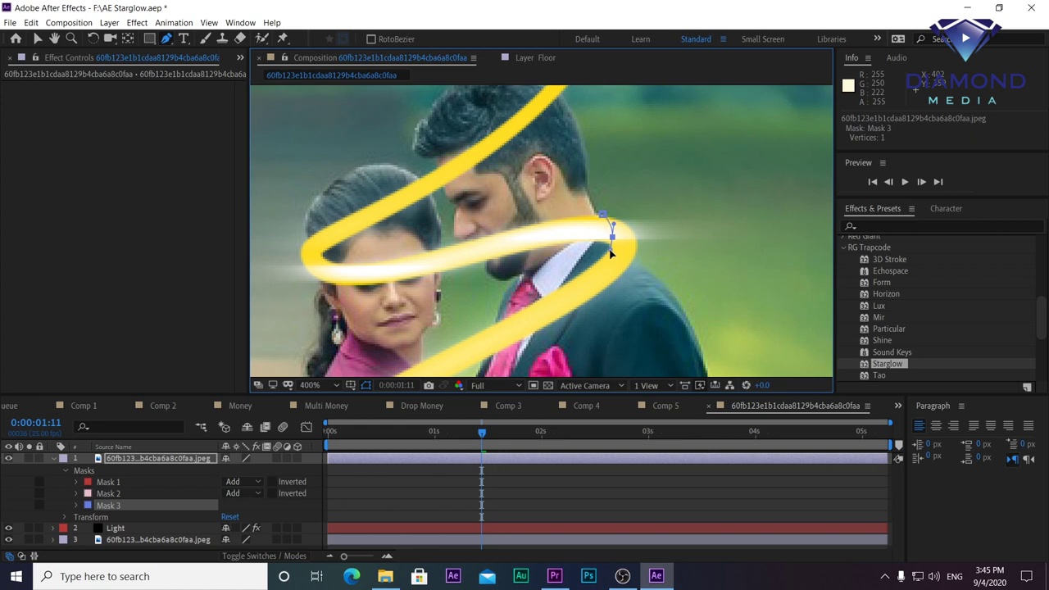
Finish the 9-vertex Mask 3 around the couple's heads, redoing one misplaced point, then zoom out to full frame
left_click(533, 283)
key("ctrl+z")
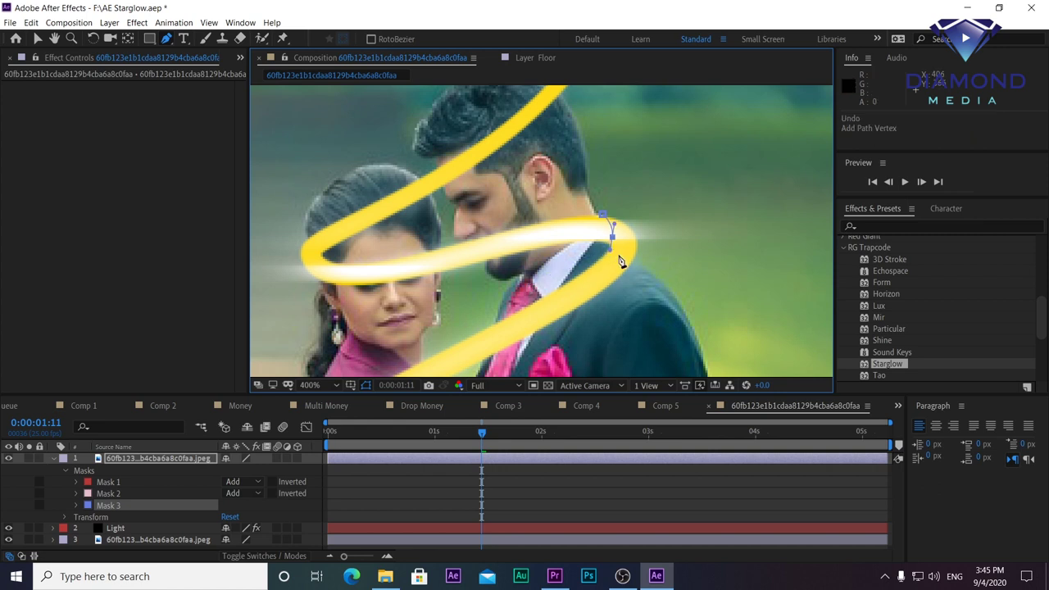
scroll(620, 260, "up", 1)
left_click(530, 210)
mouse_move(526, 223)
left_mouse_down()
mouse_move(480, 297)
mouse_move(584, 321)
left_mouse_up()
left_click(397, 323)
left_click_drag(324, 227, 357, 216)
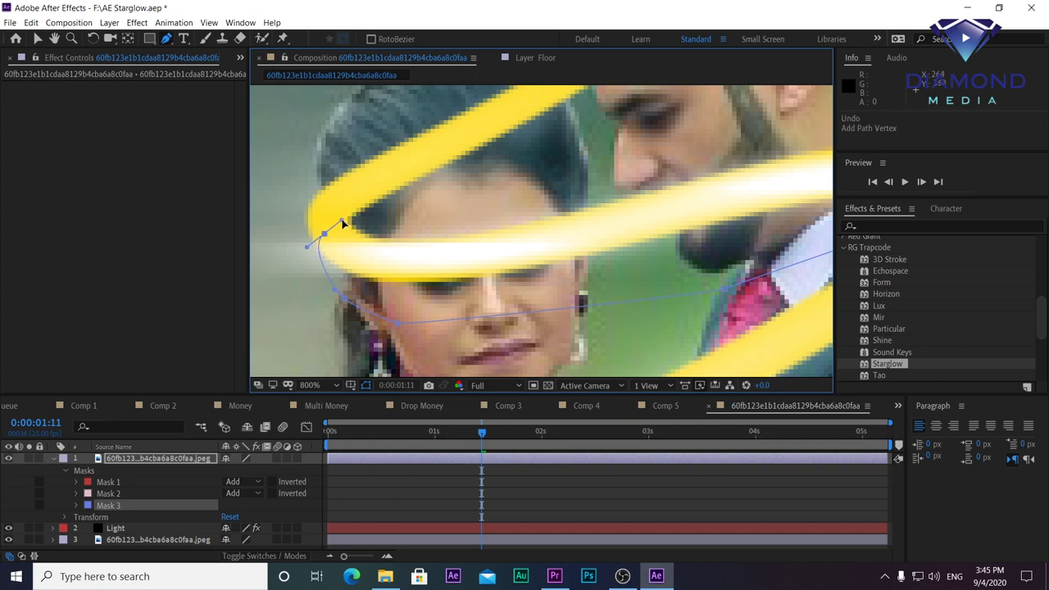
left_click_drag(446, 176, 474, 169)
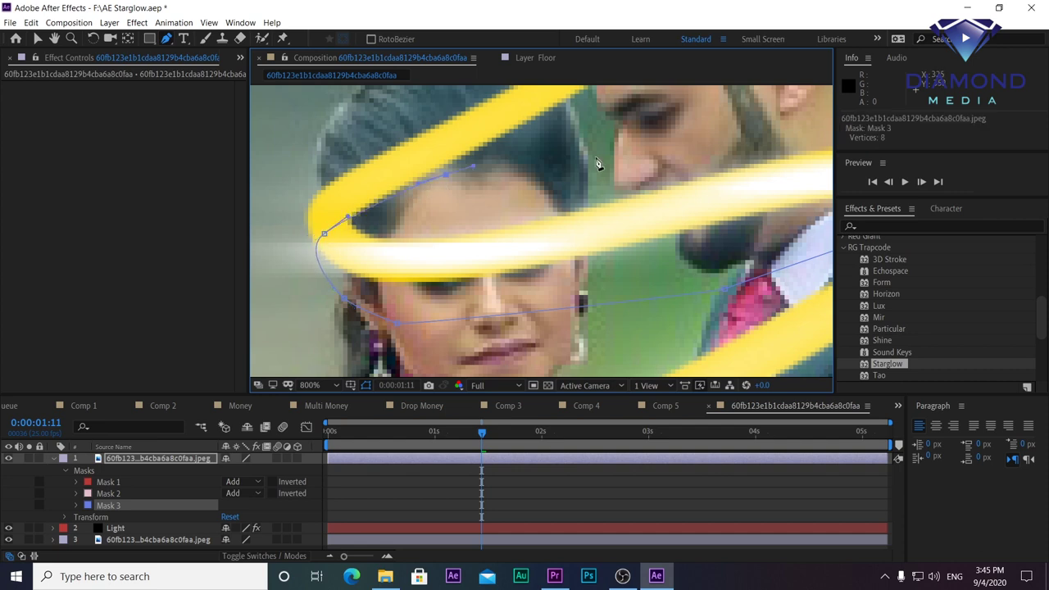
key("comma")
left_click_drag(742, 207, 721, 207)
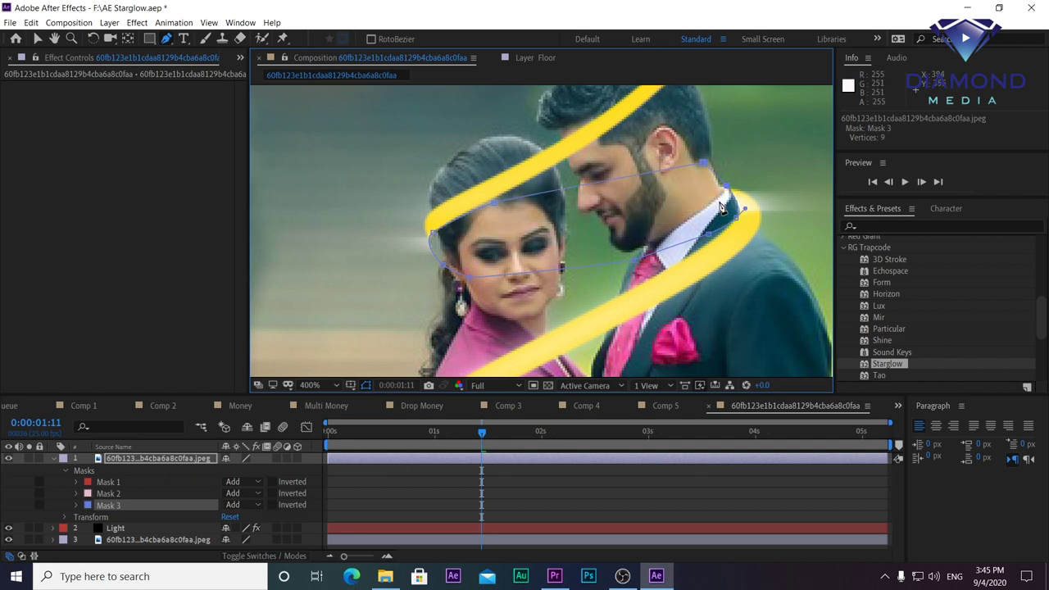
key("comma")
key("comma")
key("comma")
key("comma")
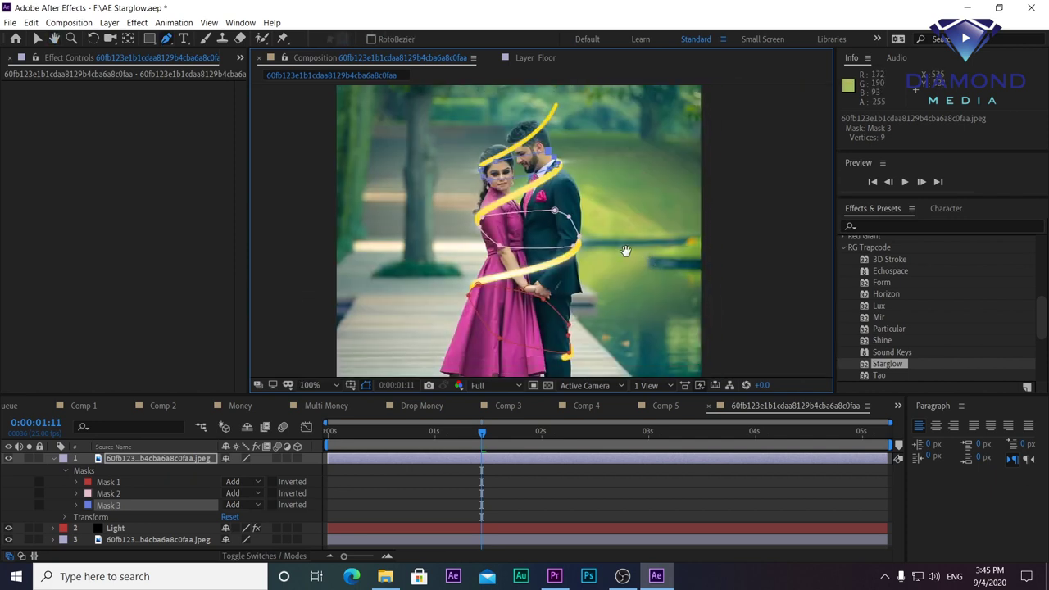
key("comma")
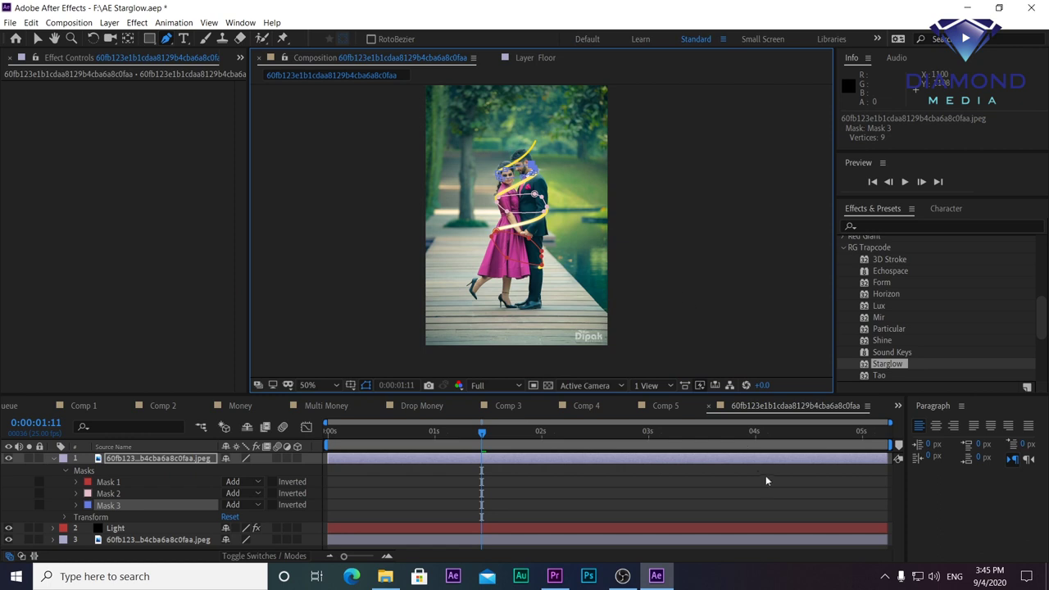
Preview the spiral glow, then stop and move the current time earlier
key("space")
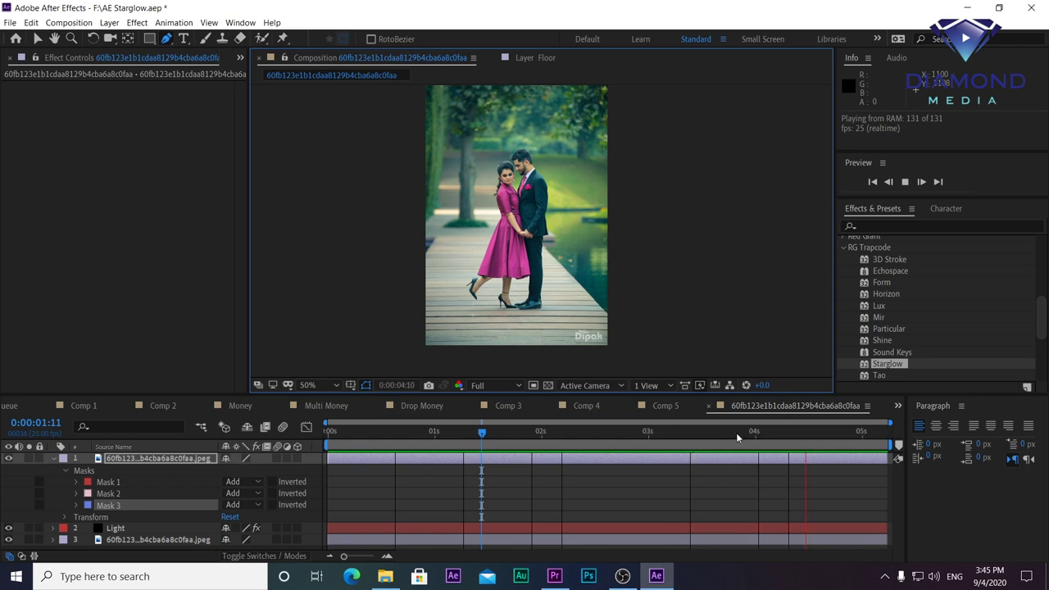
left_click(647, 433)
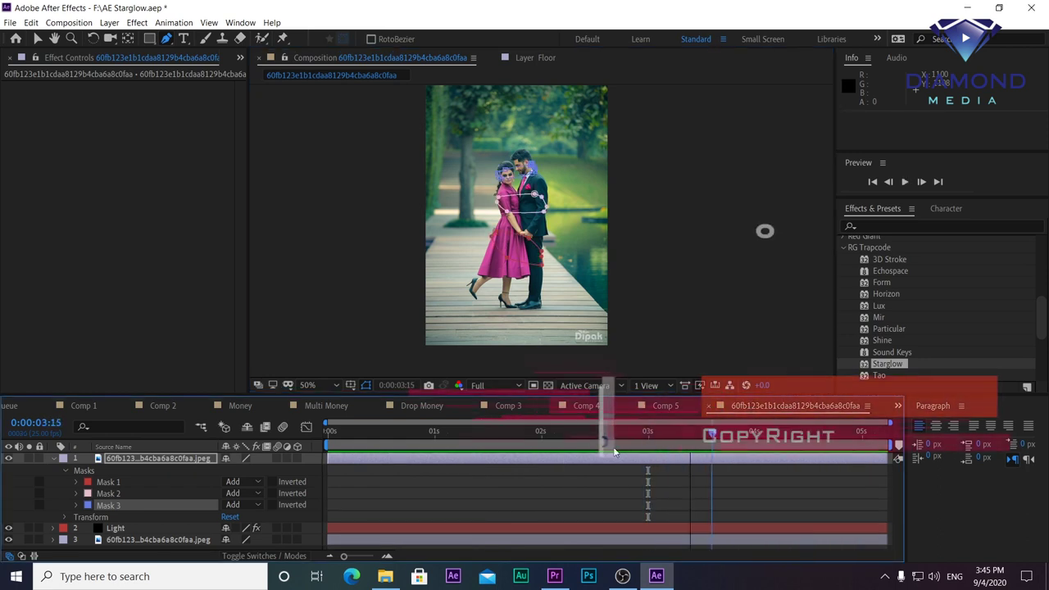
left_click_drag(467, 446, 527, 449)
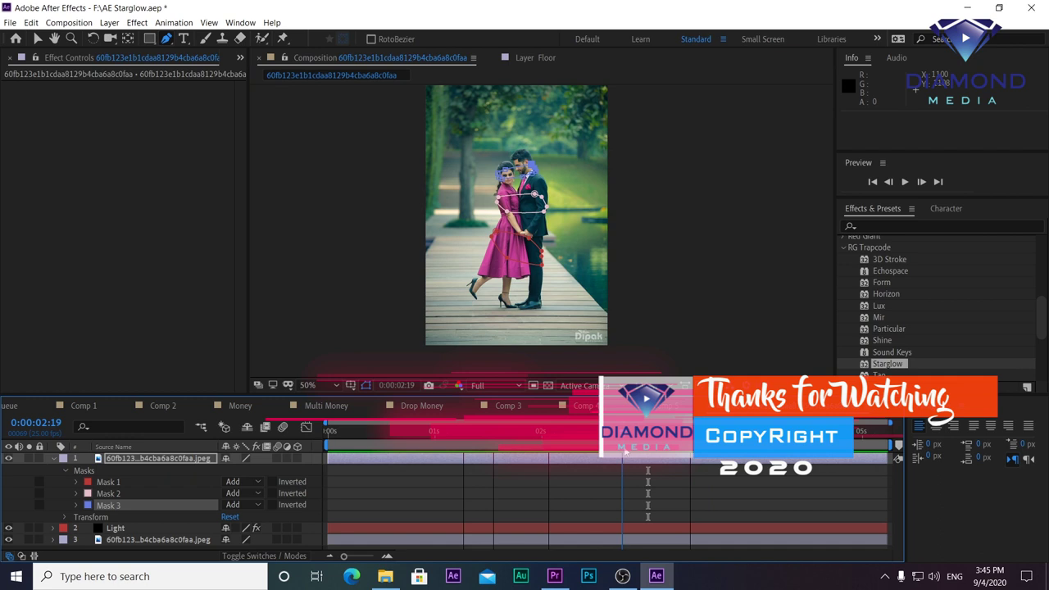
Trim the composition to a work area ending at 0:00:02:19 and preview it
left_click_drag(624, 451, 616, 459)
right_click(603, 448)
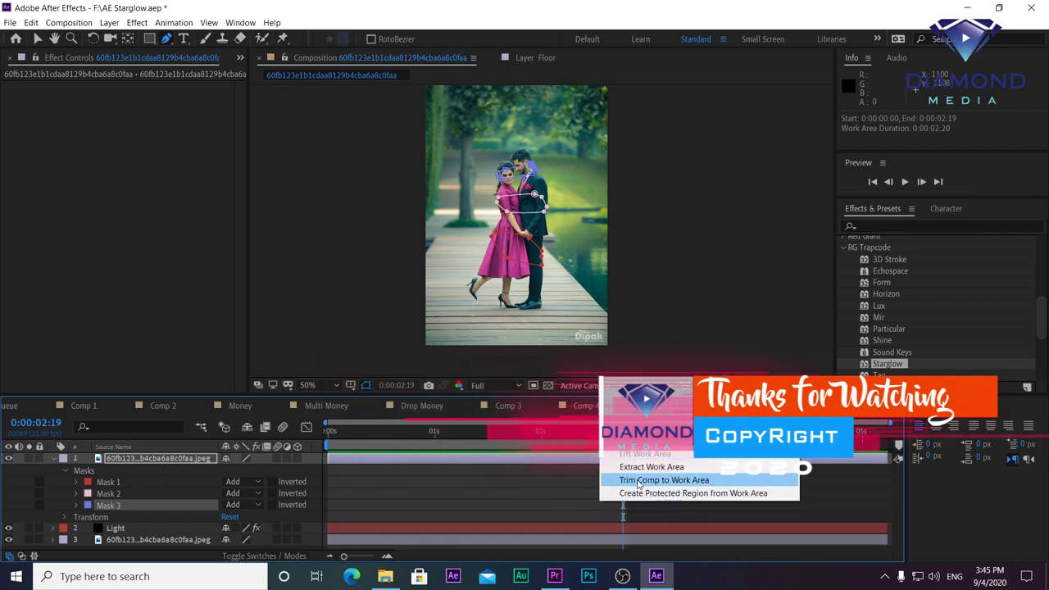
left_click(638, 481)
key("space")
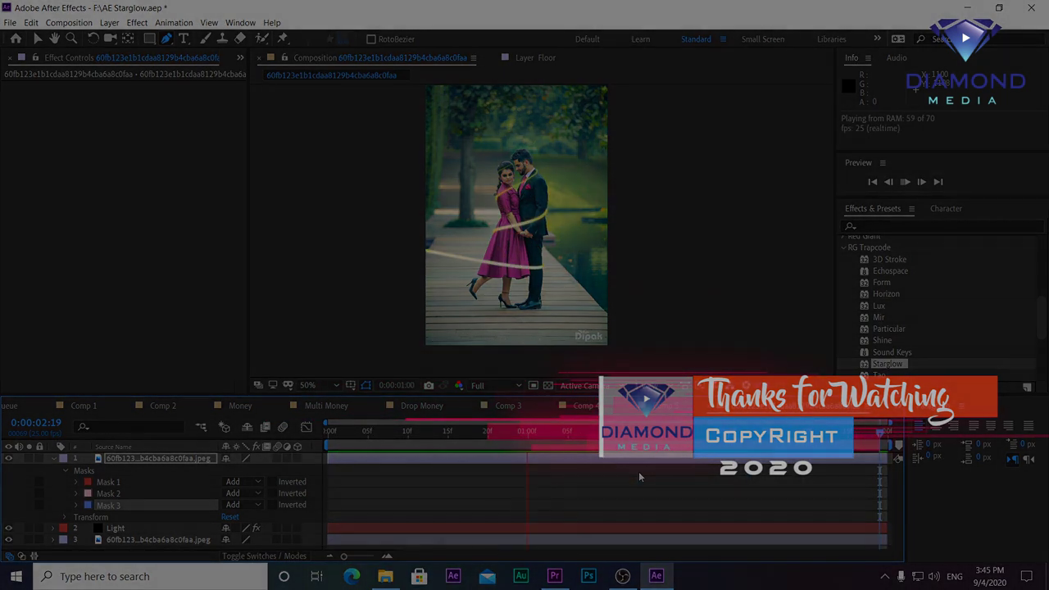